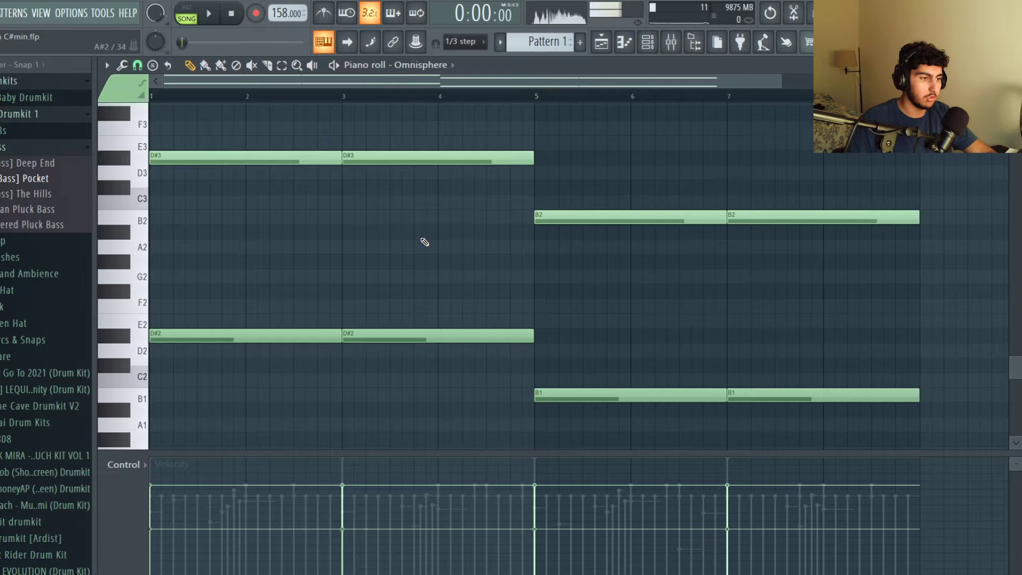
Step: In pattern playback mode, duplicate the two D#3 notes into bars 5 to 8 and lower the copies four semitones to B2
key("l")
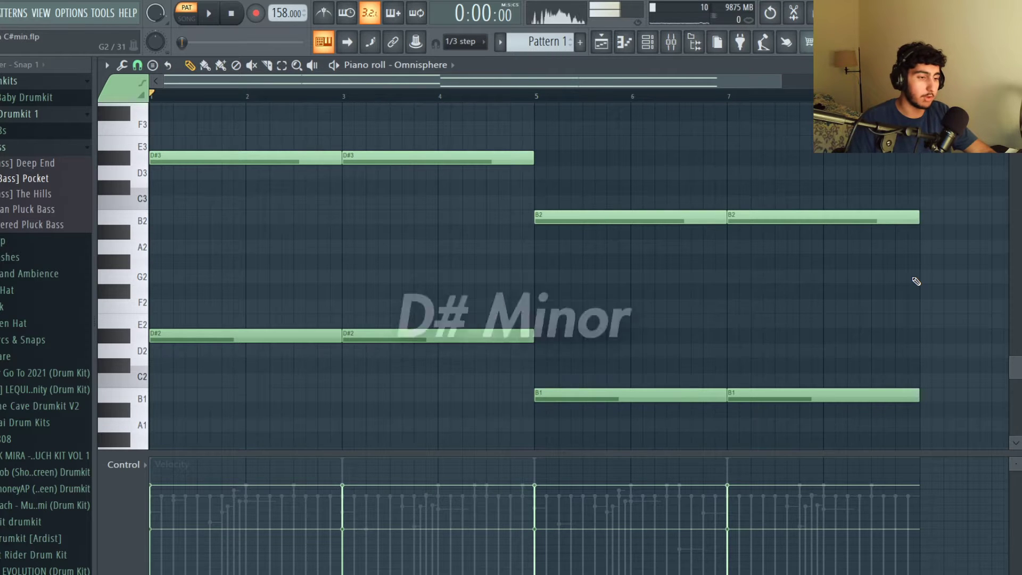
left_click_drag(415, 218, 319, 159)
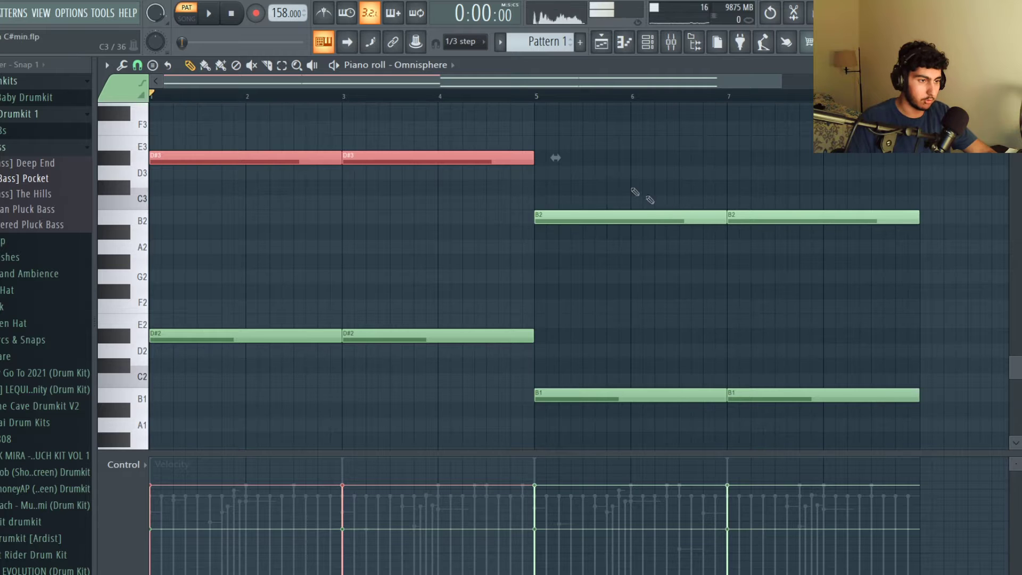
key("ctrl+b")
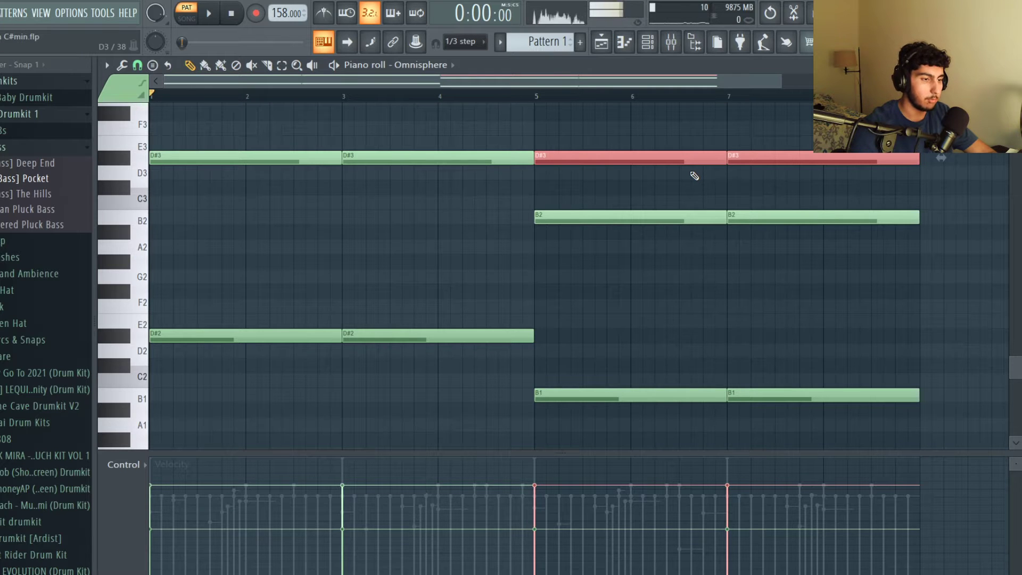
key("Down")
key("Down")
key("Down")
key("Down")
key("ctrl+d")
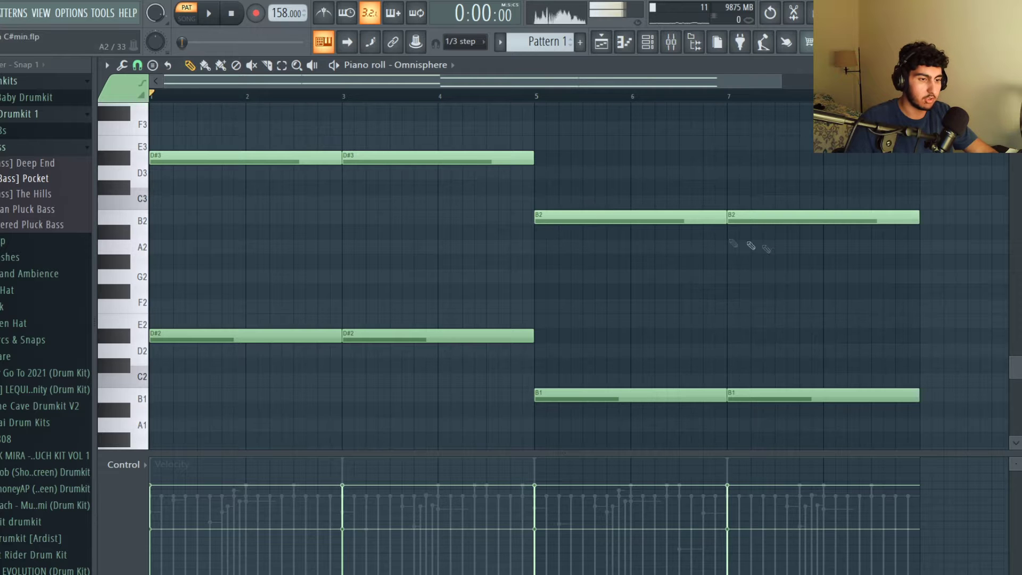
Step: Select the lower-octave D#2 and B1 notes across the Omnisphere pattern to examine the bass layer
scroll(644, 264, "down", 1)
scroll(617, 298, "up", 1)
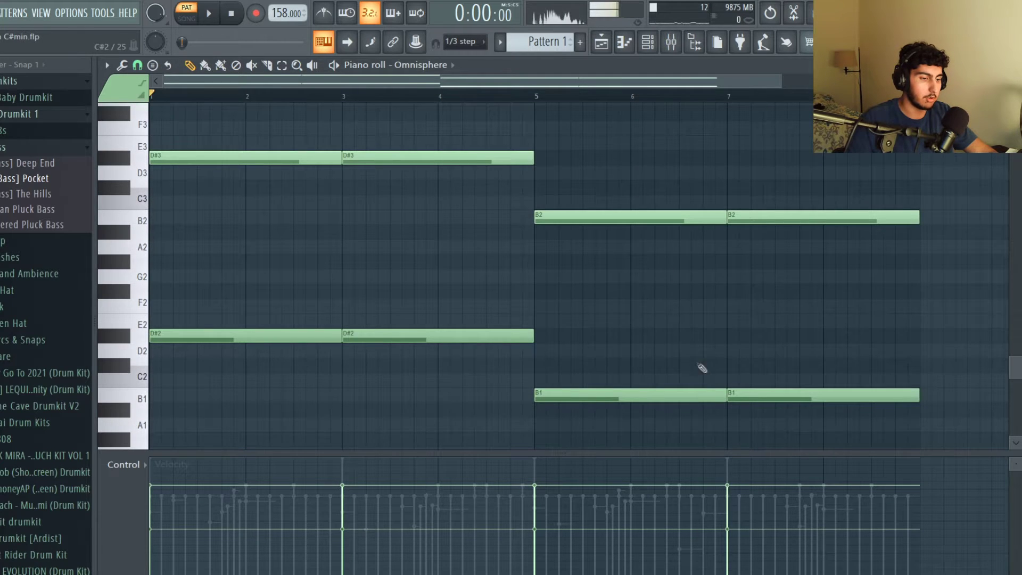
scroll(825, 404, "down", 1)
left_click_drag(931, 418, 233, 253)
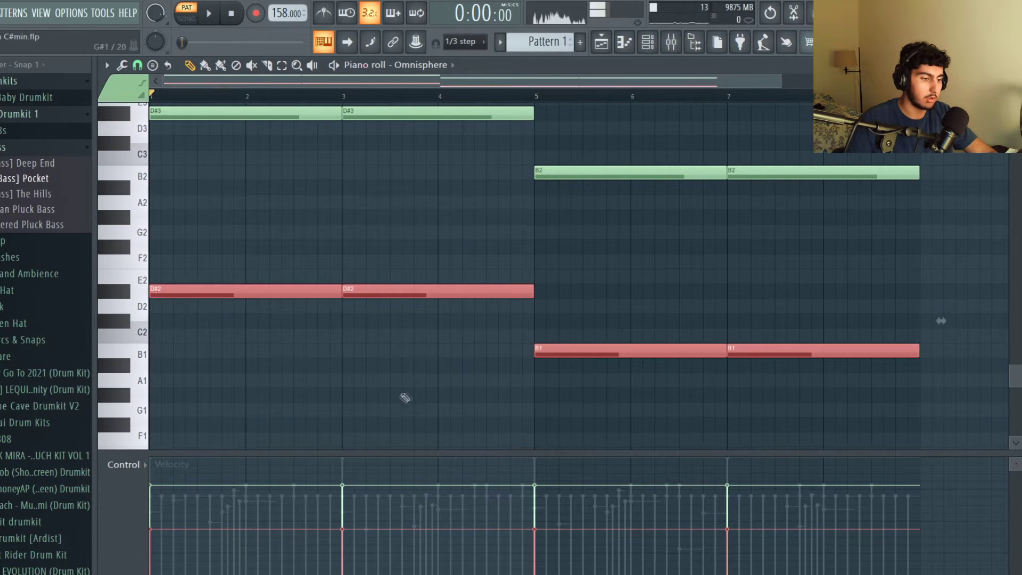
scroll(612, 339, "up", 2)
scroll(636, 338, "down", 1)
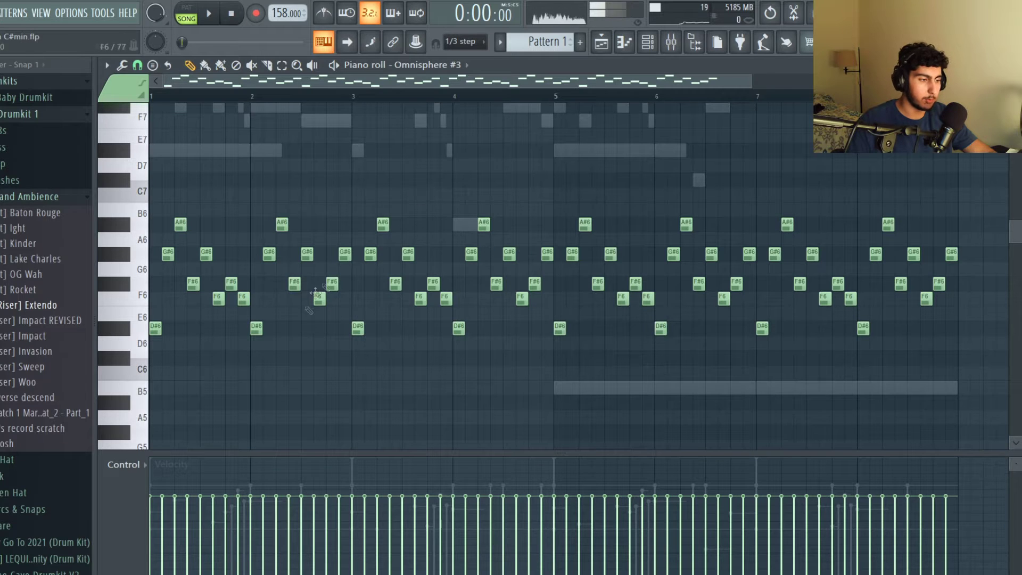
Step: Switch playback to pattern mode and examine the opening bars of the Omnisphere #3 melody
left_click_drag(649, 349, 49, 145)
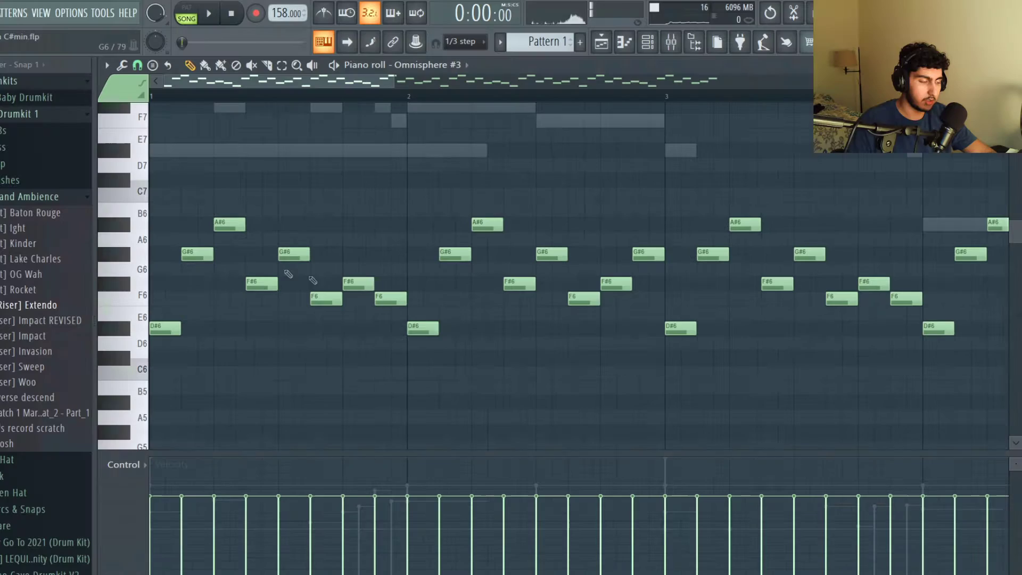
left_click(366, 281)
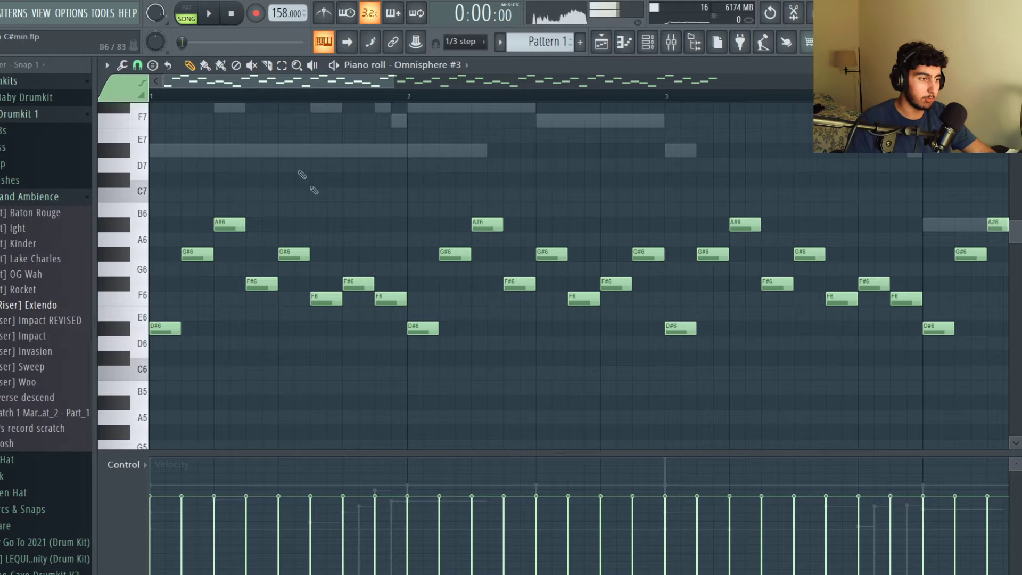
key("l")
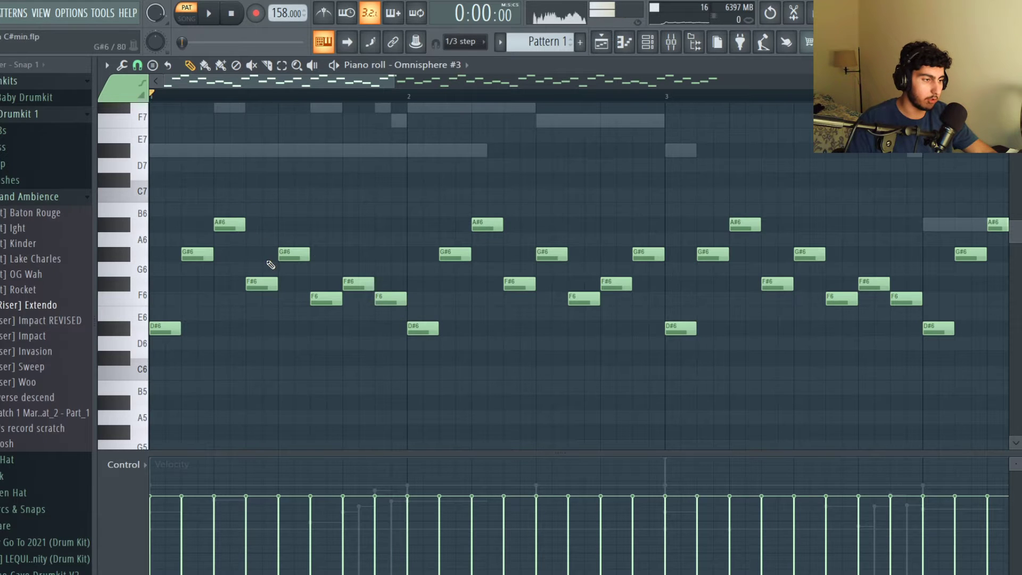
scroll(383, 270, "down", 1)
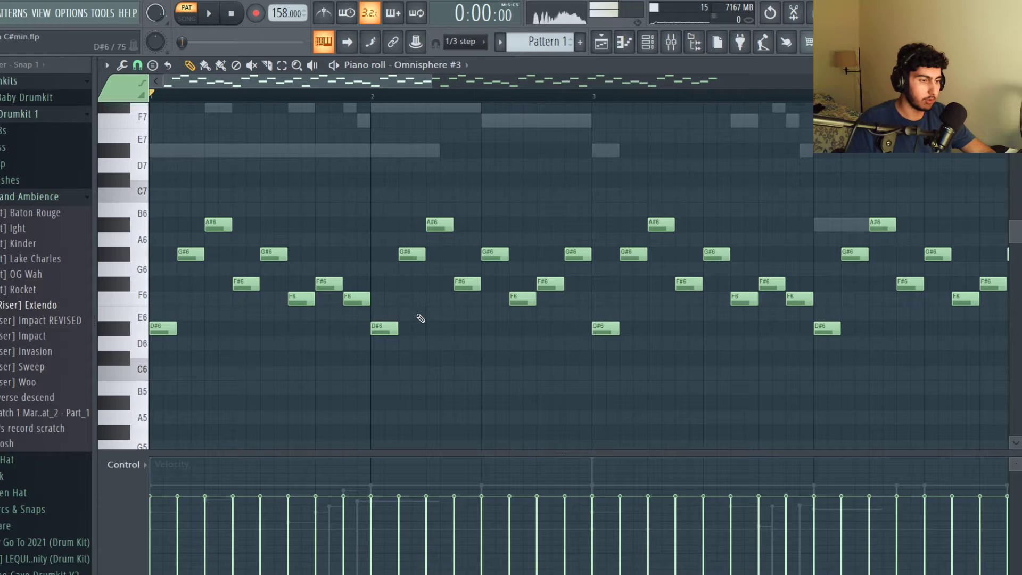
Step: Select the first two bars of the Omnisphere #3 melody to examine the phrase, clear the selection and play the pattern
left_click(357, 298, "ctrl+shift")
left_click(577, 253, "ctrl+shift")
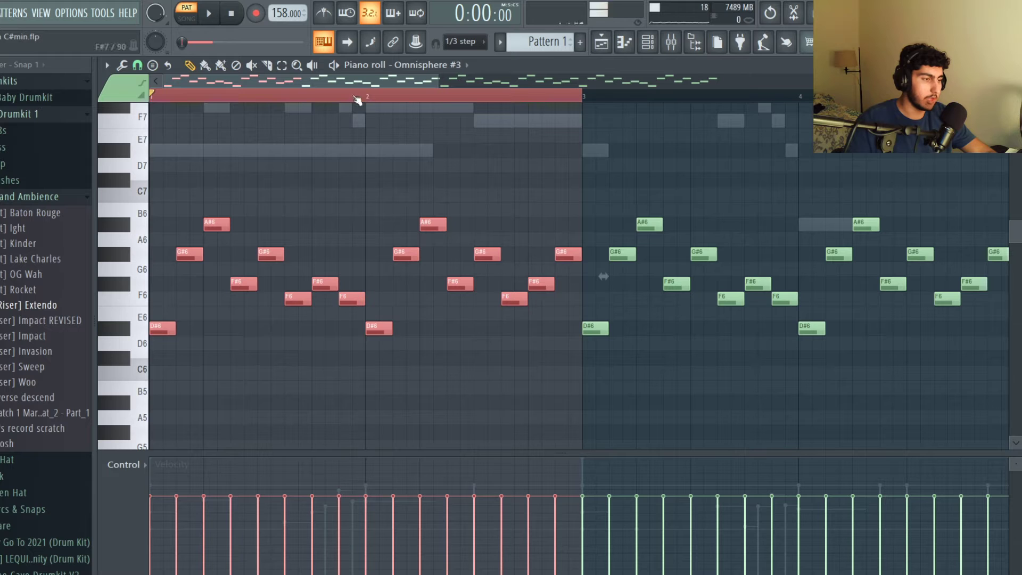
scroll(256, 190, "down", 2)
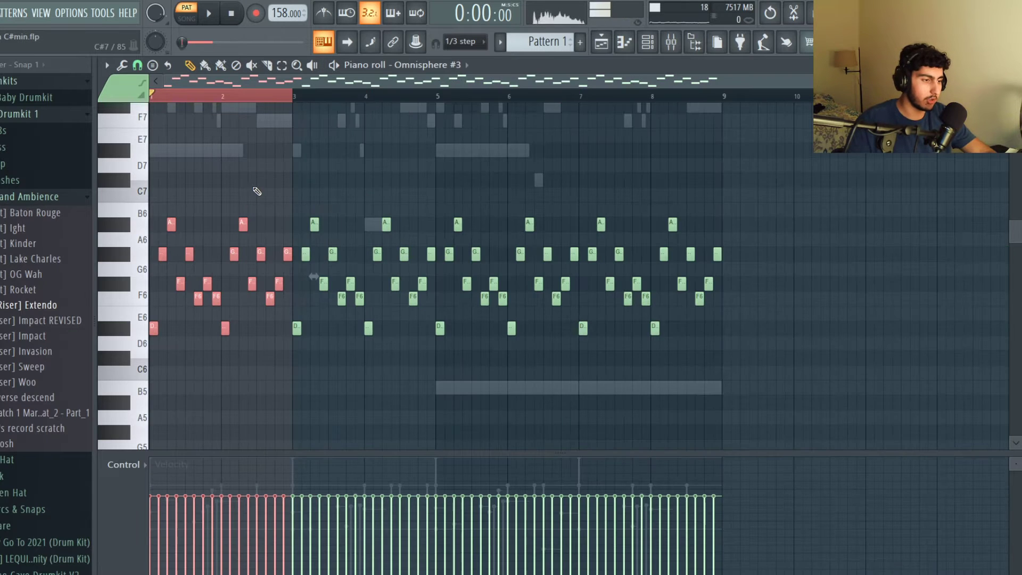
scroll(590, 159, "up", 2)
key("ctrl+d")
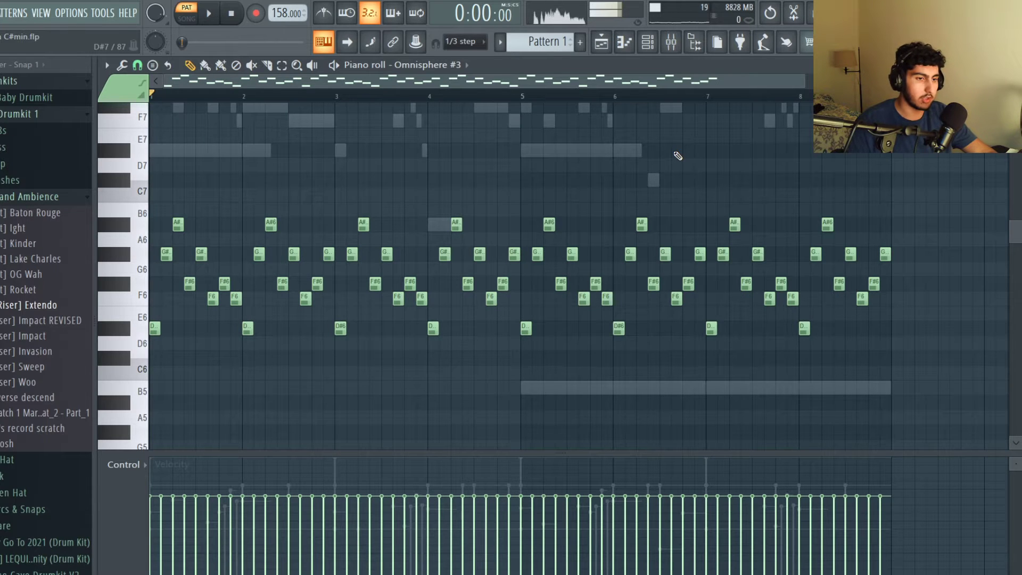
key("space")
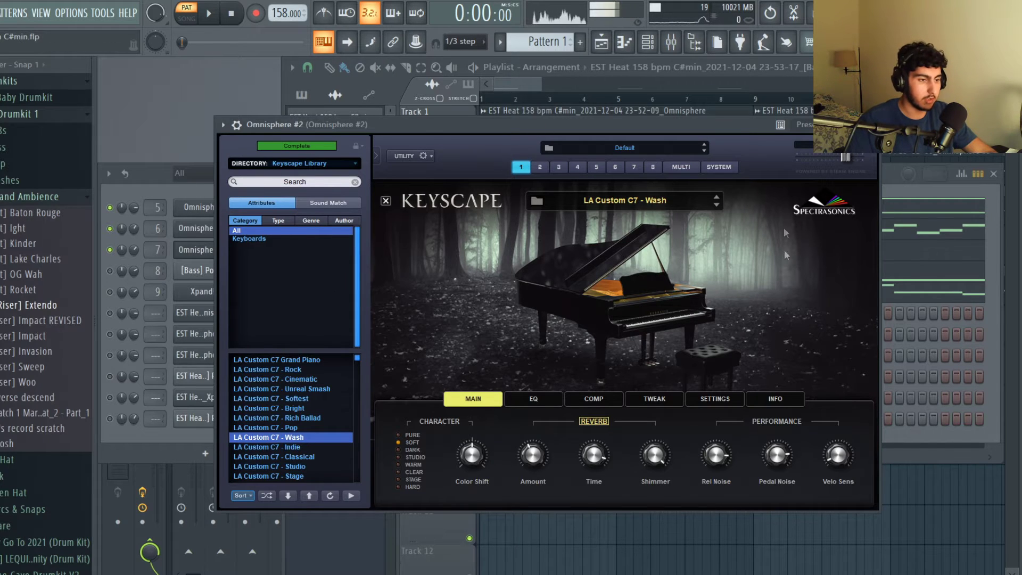
Step: Examine the Omnisphere #2 melody by selecting its three opening notes in bar 1, and clear the selection
left_click(892, 190)
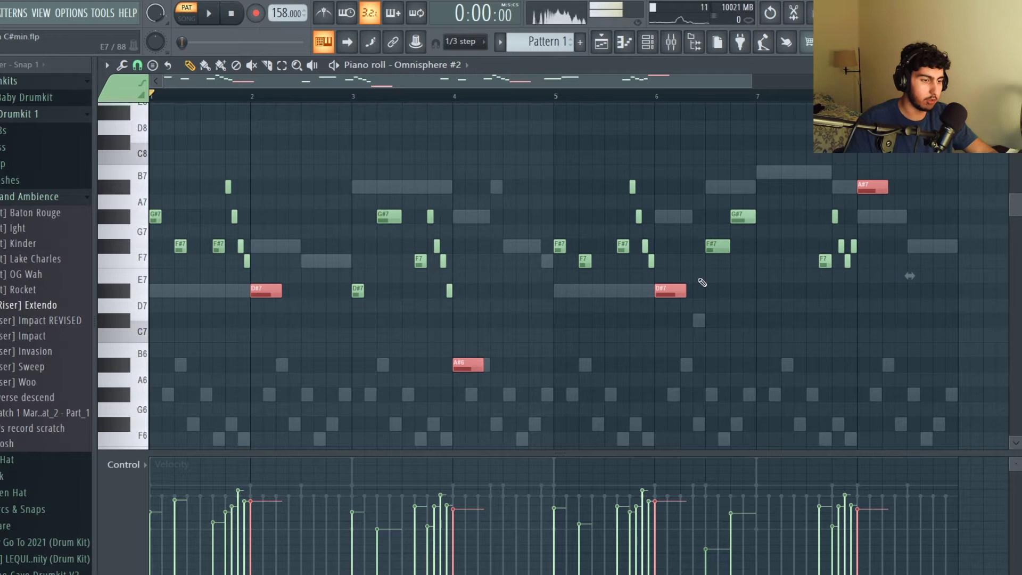
left_click(207, 319)
scroll(216, 293, "up", 3)
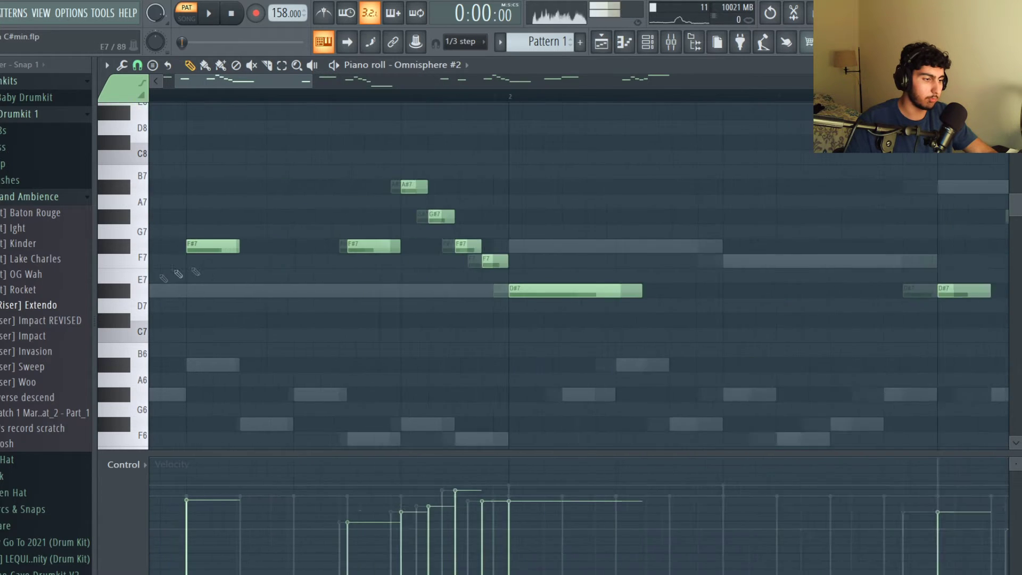
left_click_drag(292, 283, 142, 210)
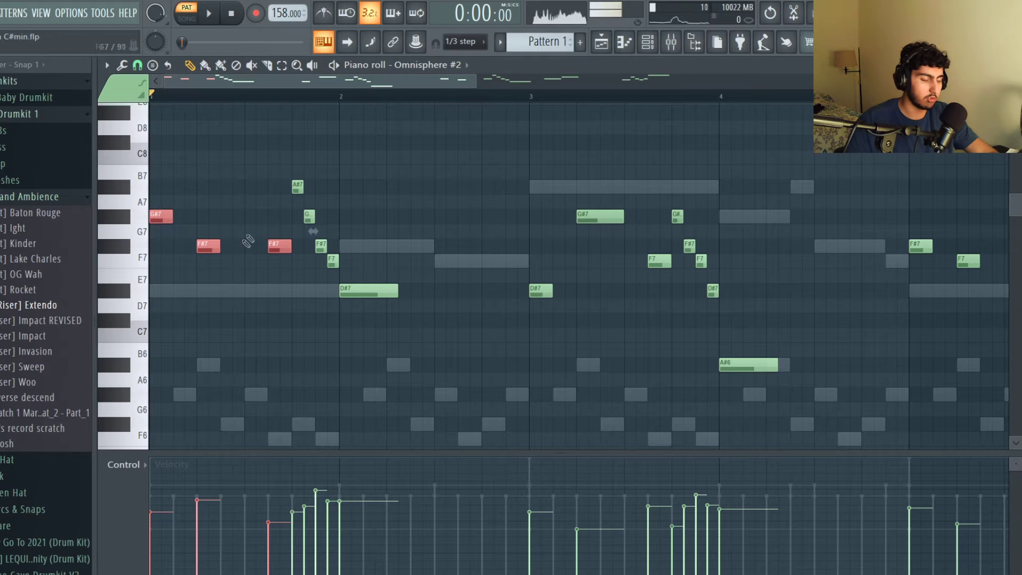
scroll(245, 269, "down", 2)
scroll(297, 290, "up", 3)
left_click(303, 292, "ctrl")
Step: Select the fast four-note run descending from A#7 to F7 at the end of bar 1, and deselect it
scroll(304, 293, "up", 2)
left_click_drag(380, 324, 283, 210)
left_click(397, 269, "ctrl")
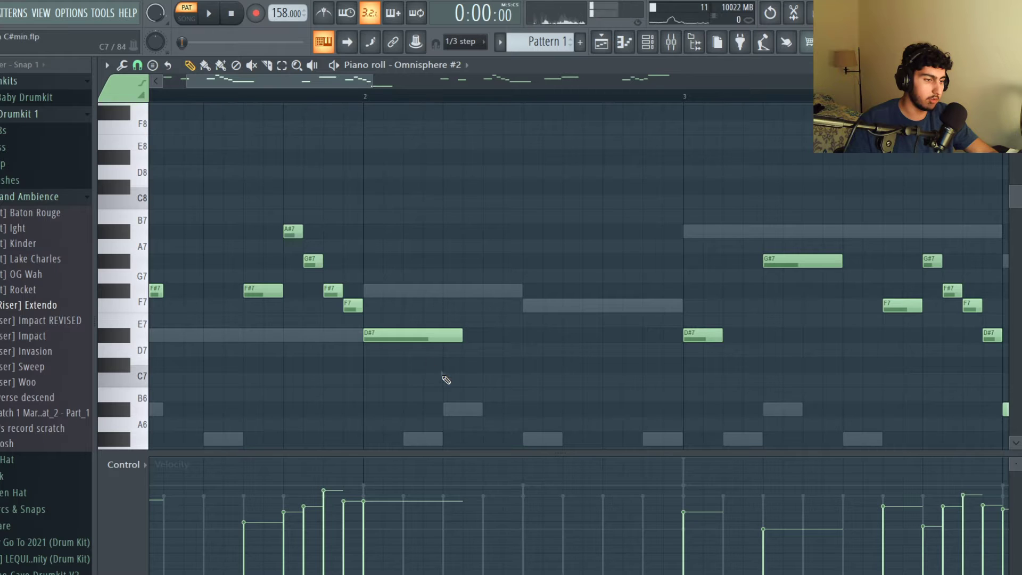
left_click(443, 334)
left_click_drag(370, 314, 283, 211)
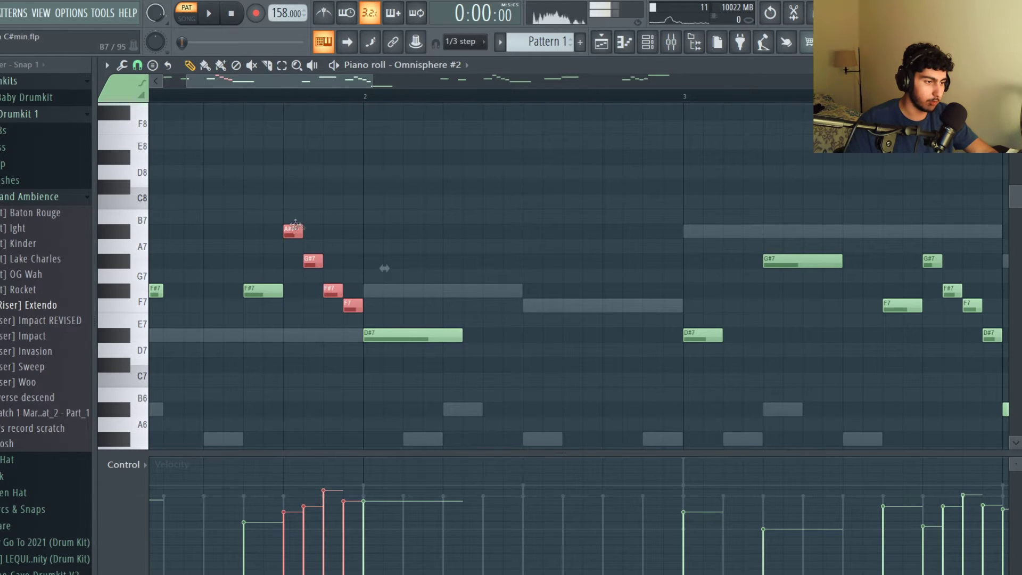
left_click(483, 257, "ctrl")
scroll(500, 303, "down", 2)
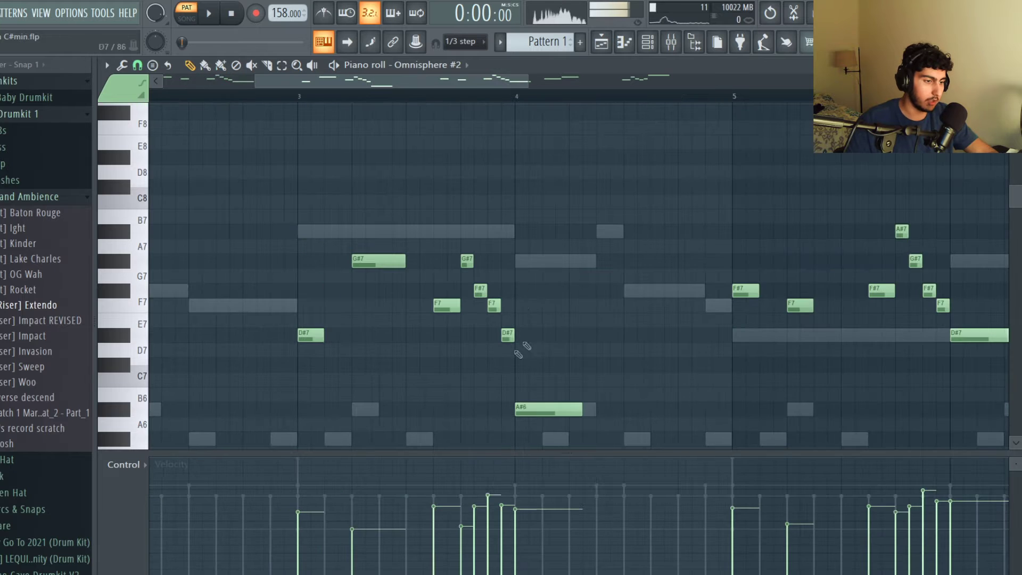
Step: Select the D#7, G#7 and F7 notes that open bar 3 to examine them, and clear the selection
left_click_drag(453, 371, 321, 236)
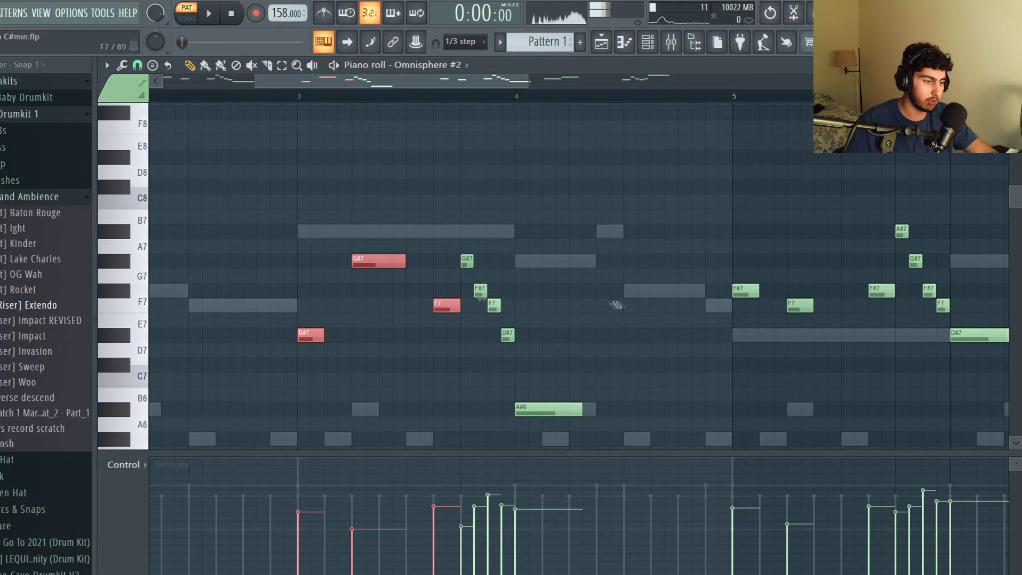
scroll(575, 312, "down", 2)
scroll(511, 314, "up", 1)
left_click(598, 283, "ctrl")
Step: Select the four-note run descending from G#7 to D#7 at the end of bar 3, and deselect it
scroll(594, 319, "up", 2)
left_click_drag(577, 407, 377, 193)
left_click(504, 233, "ctrl")
left_click_drag(482, 311, 375, 213)
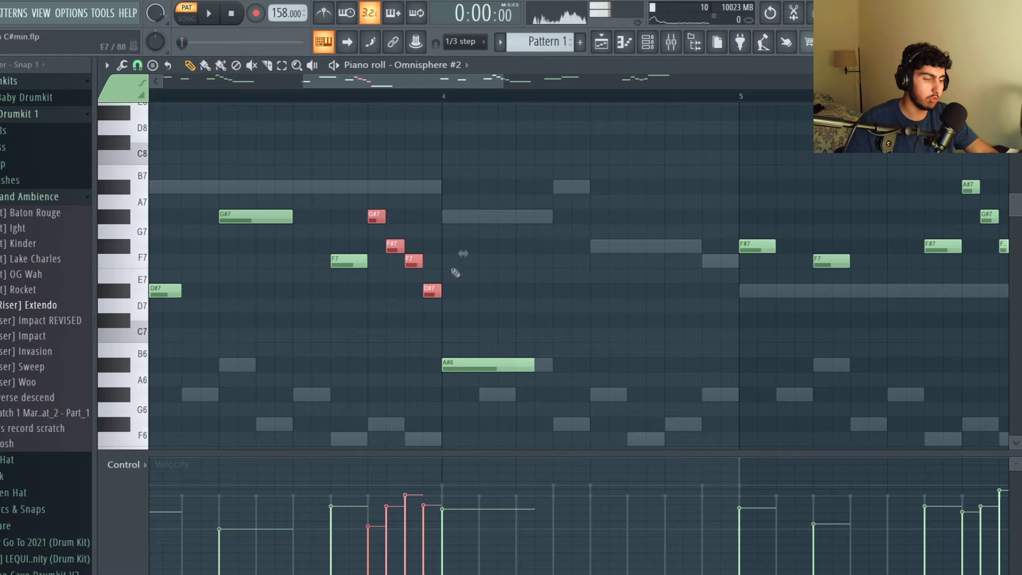
left_click(535, 283, "ctrl")
scroll(534, 156, "down", 4)
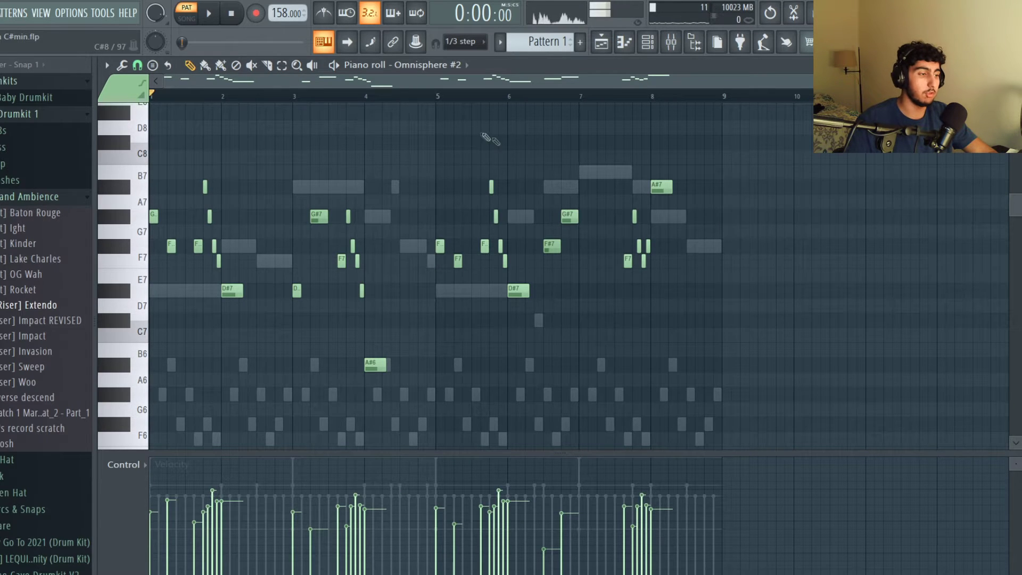
Step: Select the four-note run at the end of bar 7, and select the final A#7 note in bar 8
scroll(564, 256, "up", 4)
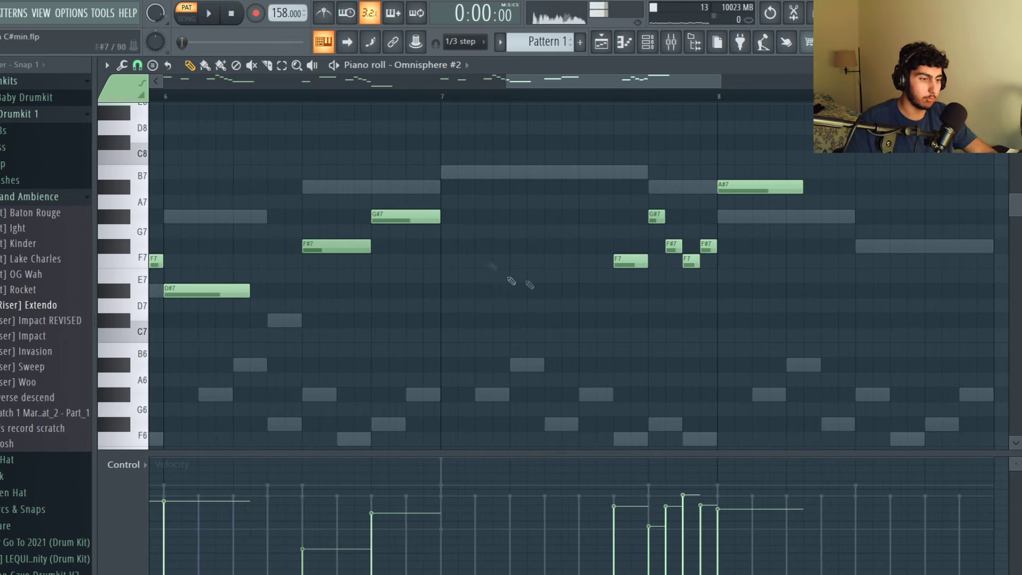
left_click_drag(725, 284, 653, 212)
left_click_drag(838, 255, 719, 151)
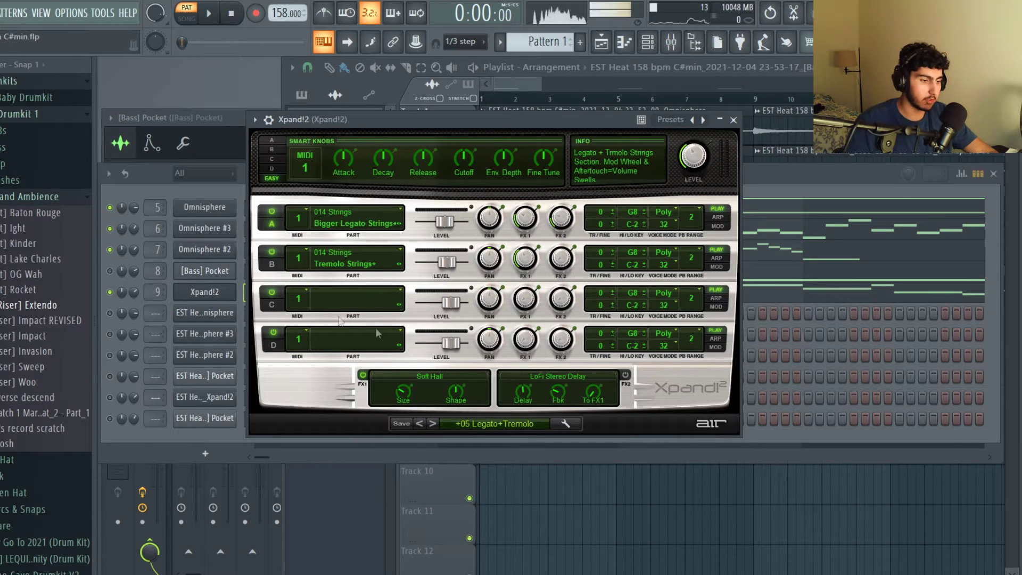
Step: Open the Xpand!2 channel's notes in the piano roll, select most of the string melody and clear the selection
left_click(152, 176)
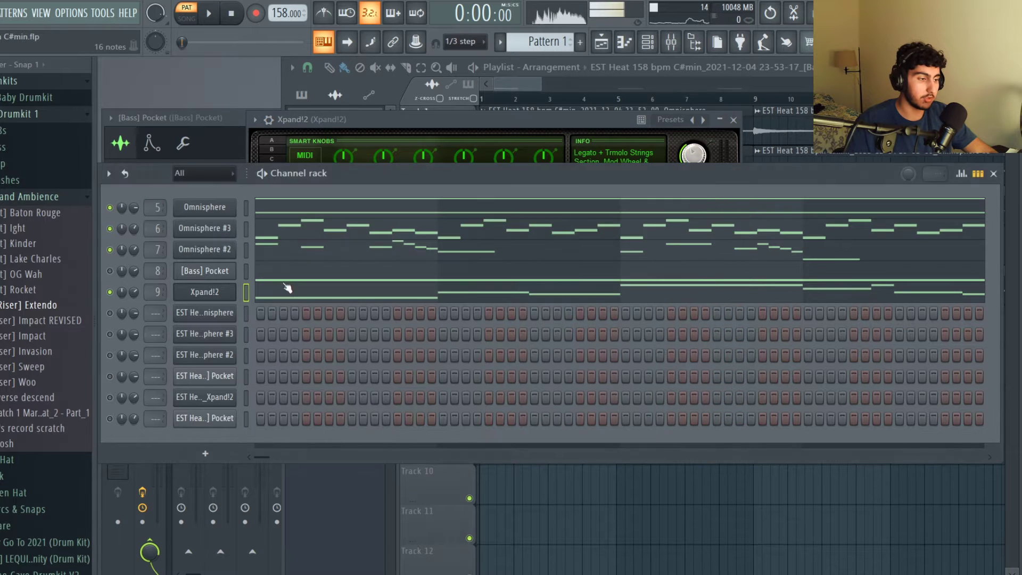
left_click(286, 288)
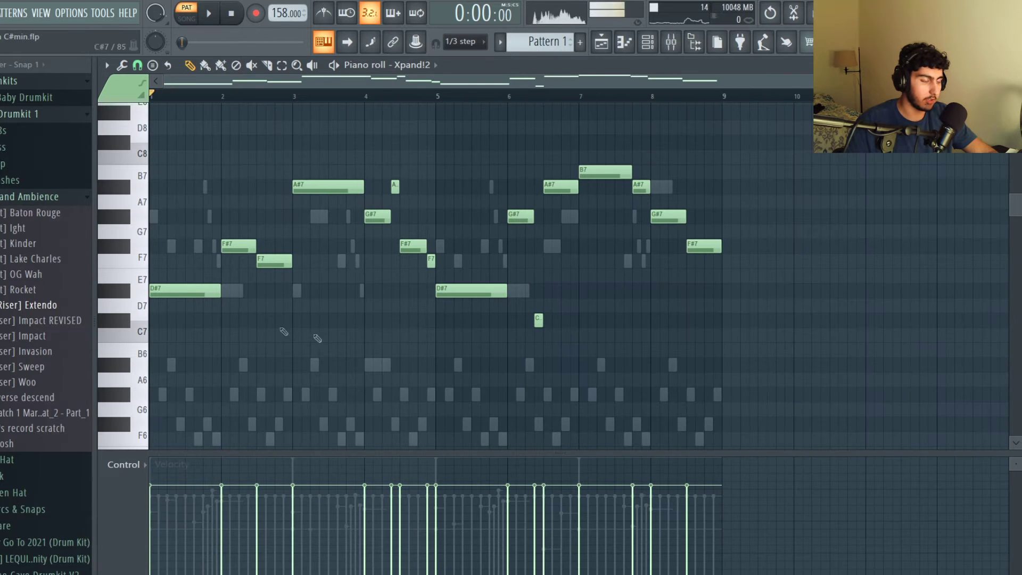
left_click_drag(804, 372, 237, 142, "ctrl")
left_click(343, 216, "ctrl")
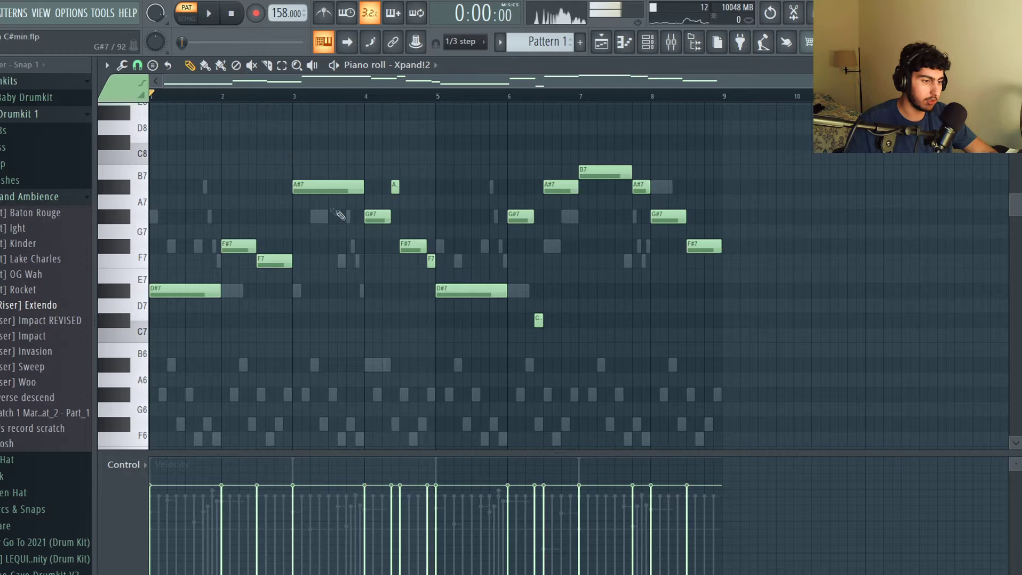
Step: Select the four short passing notes A#7, C#7, F7 and A#7 in the Xpand!2 melody, deselect them and play the pattern
scroll(655, 239, "up", 2)
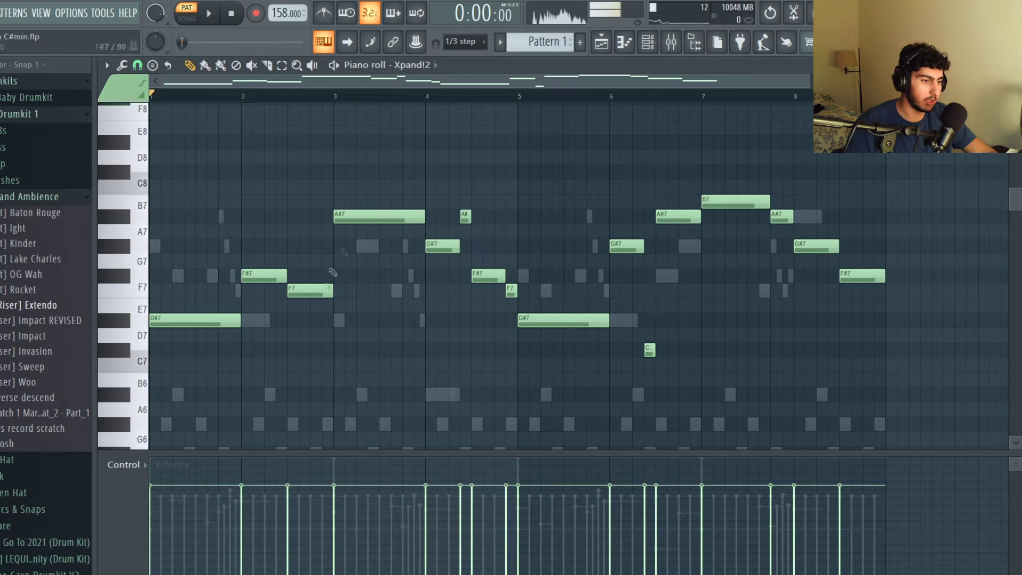
left_click(465, 216, "ctrl")
left_click(649, 350, "ctrl")
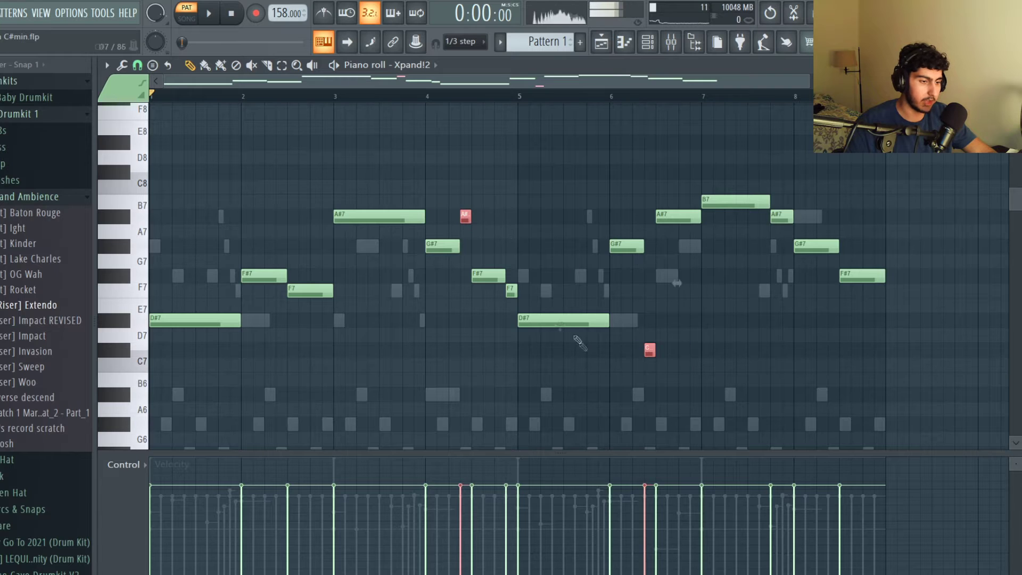
left_click(511, 290, "ctrl")
left_click(781, 216, "ctrl")
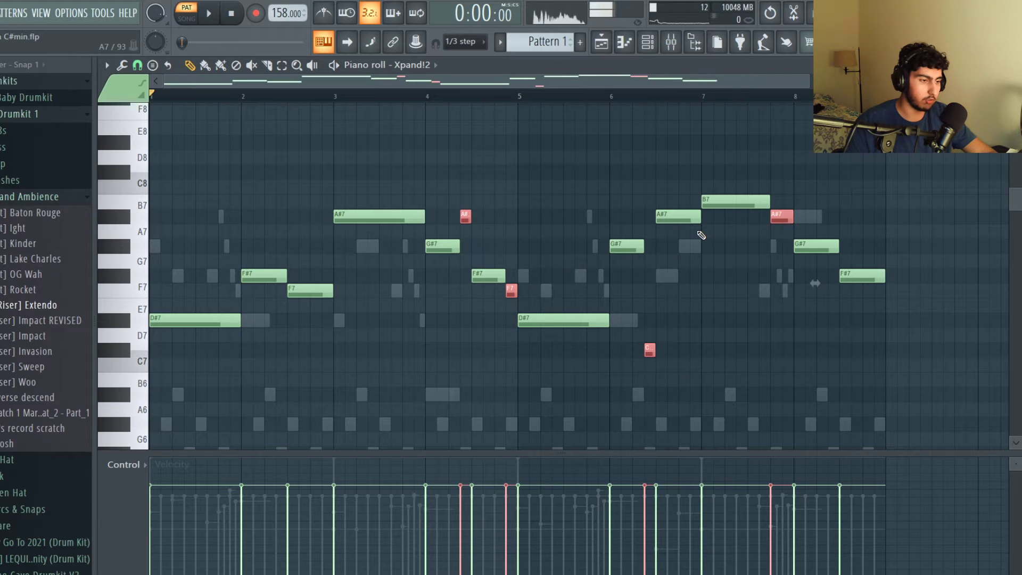
key("ctrl+d")
key("space")
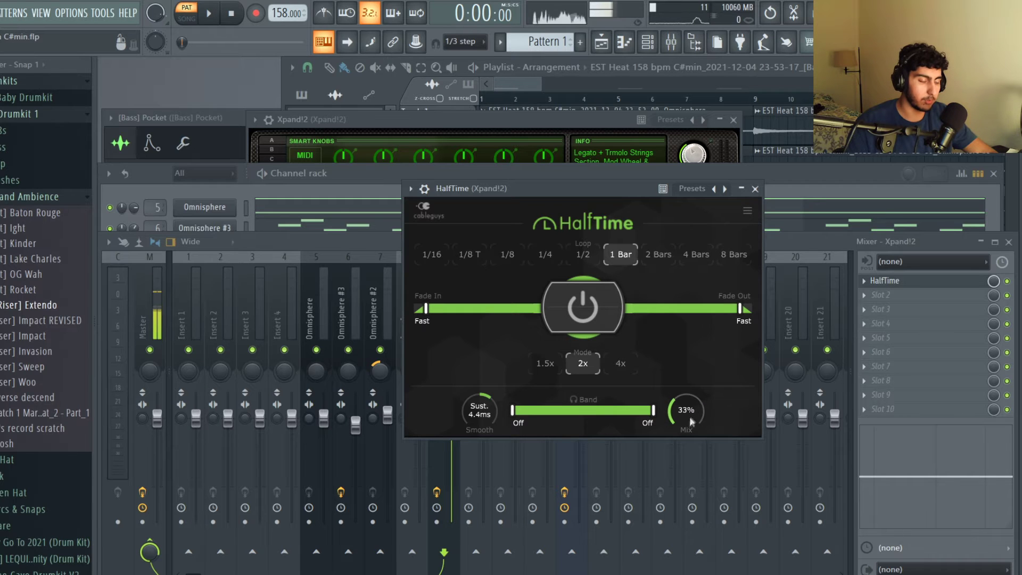
Step: Close the HalfTime, Xpand!2 and [Bass] Pocket windows and return to the channel rack
left_click(754, 188)
key("F6")
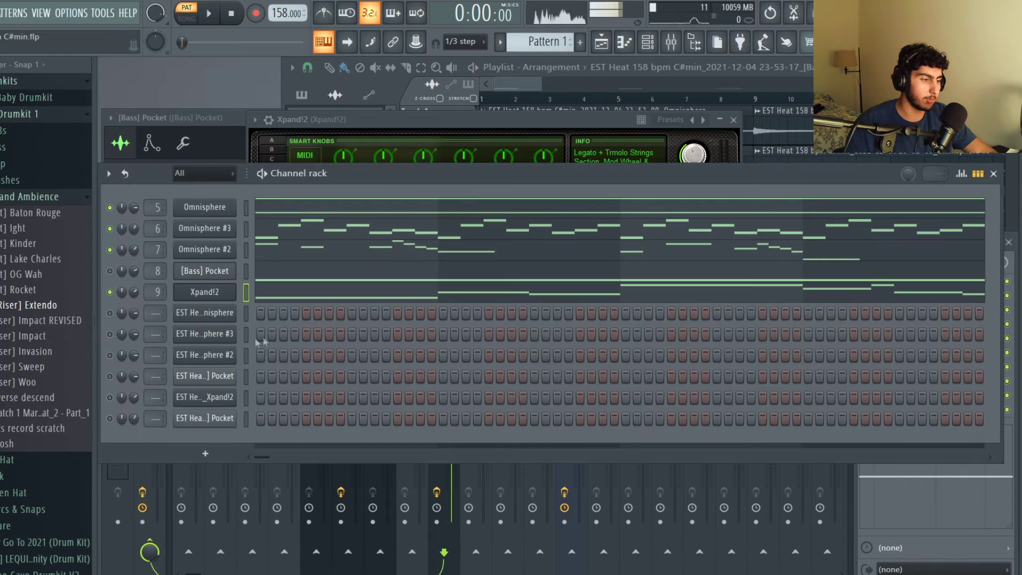
left_click(232, 299)
left_click(221, 270)
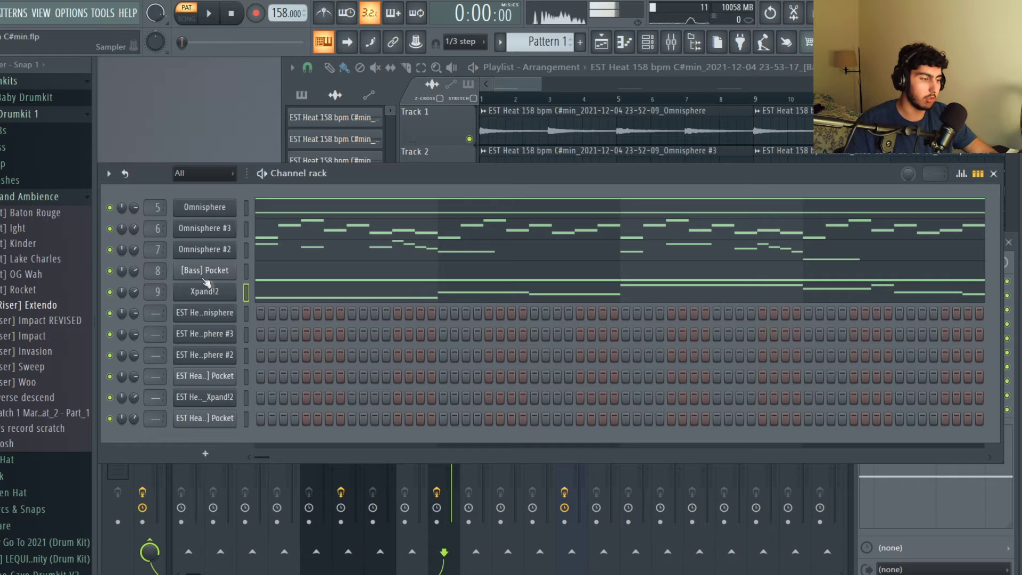
Step: Open the [Bass] Pocket notes in the piano roll, select all four long notes and clear the selection
left_click(257, 268)
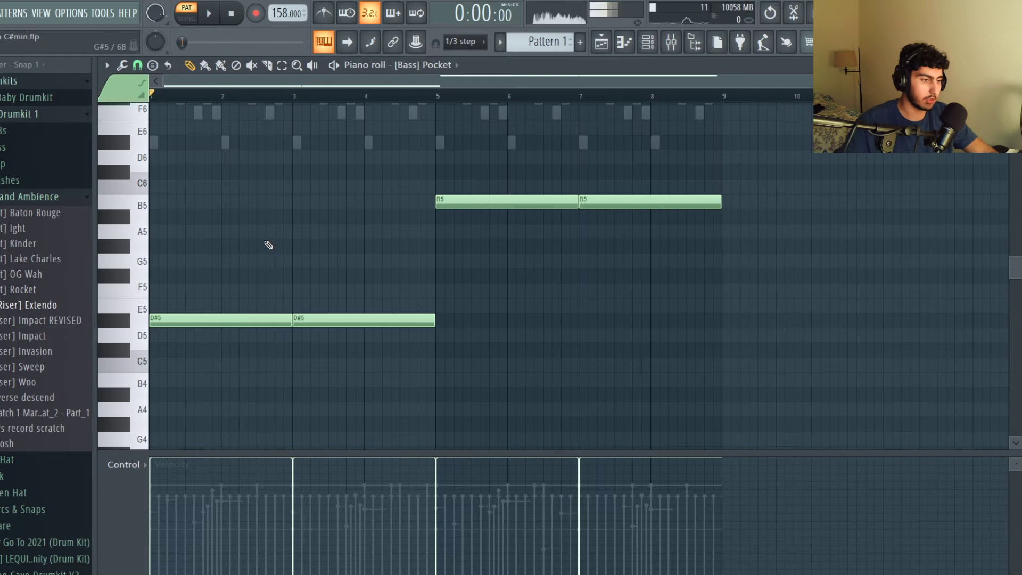
key("ctrl+a")
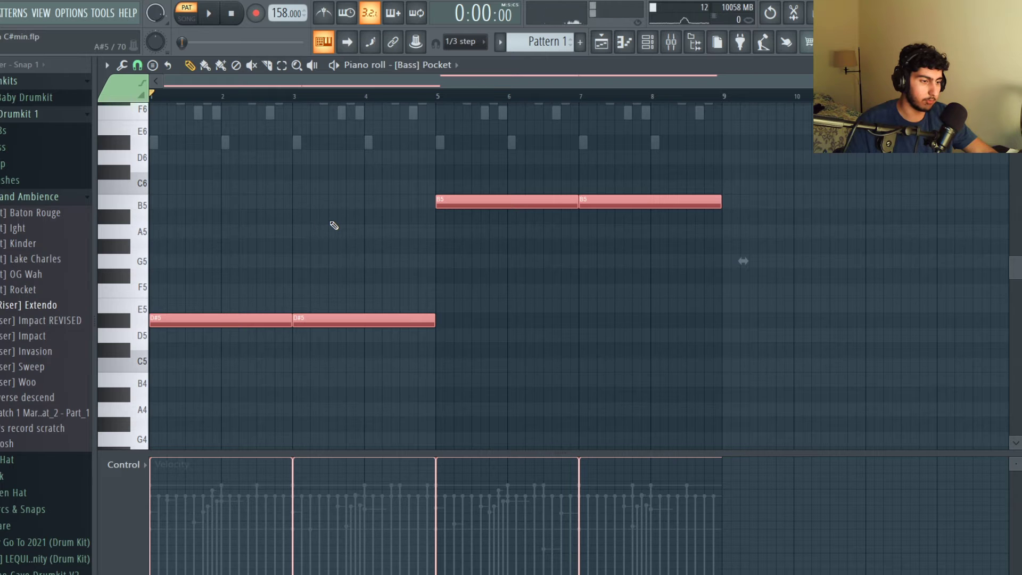
key("ctrl+d")
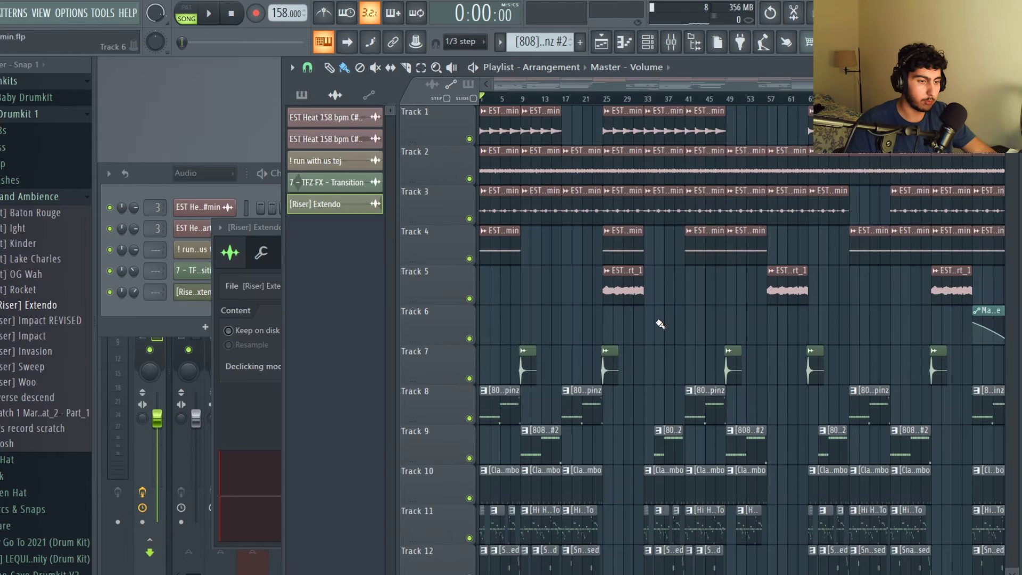
Step: Go from the playlist's drum tracks to the [Clap] Combo notes and play them, followed by the [Hi Hat] Go To pattern
scroll(660, 324, "down", 3)
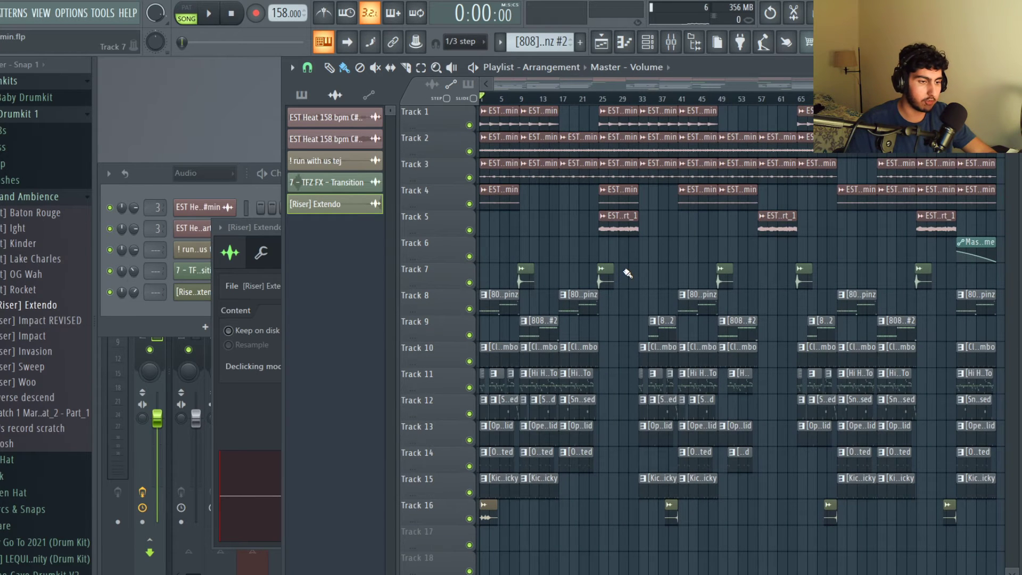
scroll(628, 272, "down", 1)
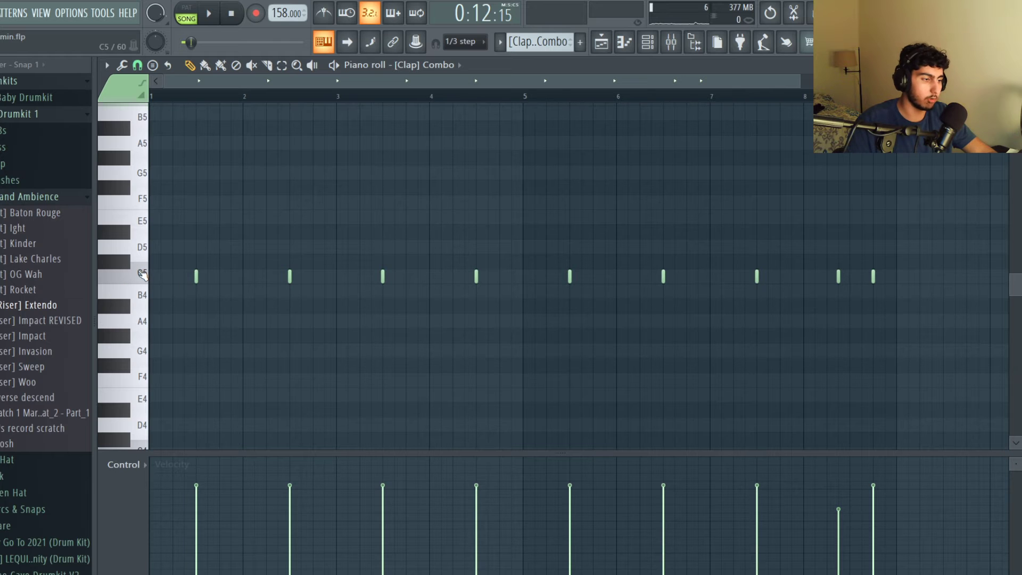
scroll(279, 264, "down", 2)
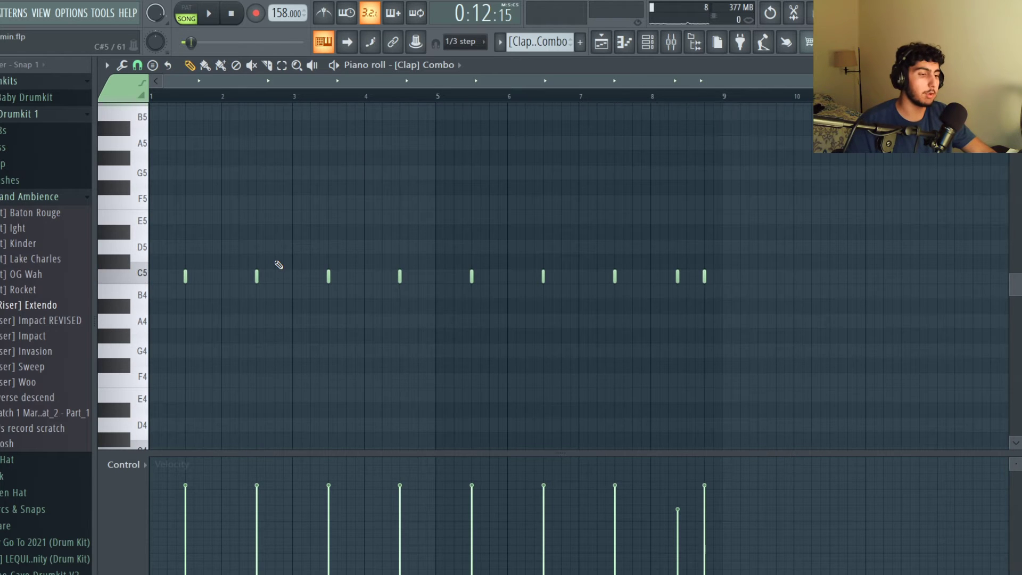
scroll(725, 294, "up", 2)
left_click_drag(807, 301, 684, 257)
scroll(726, 271, "up", 2)
scroll(504, 187, "down", 3)
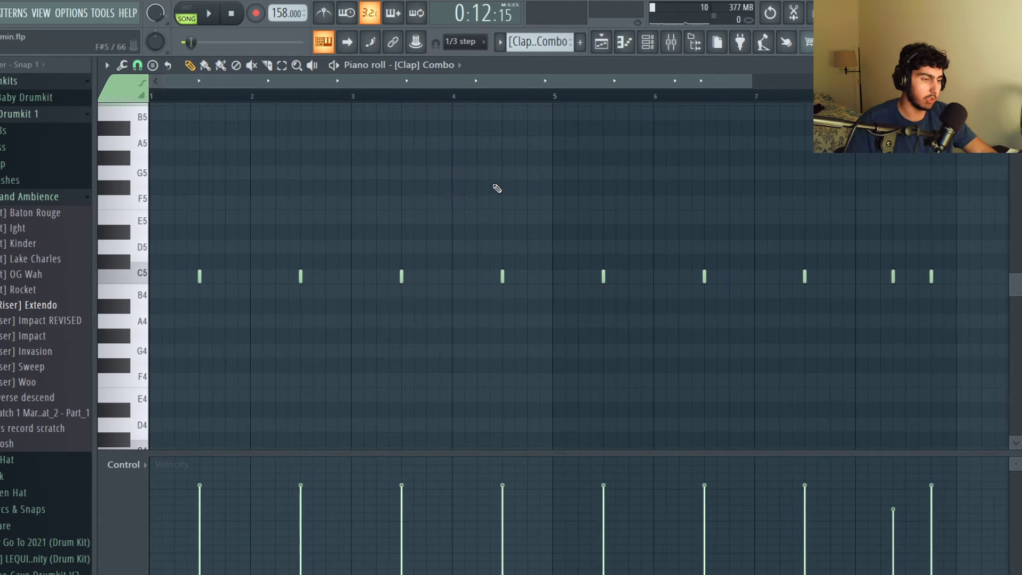
key("space")
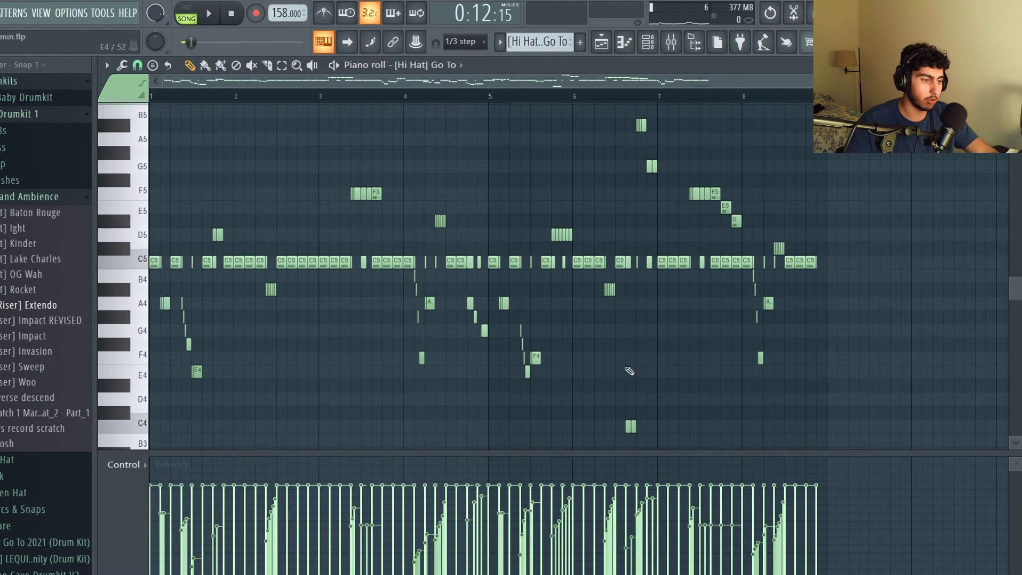
key("space")
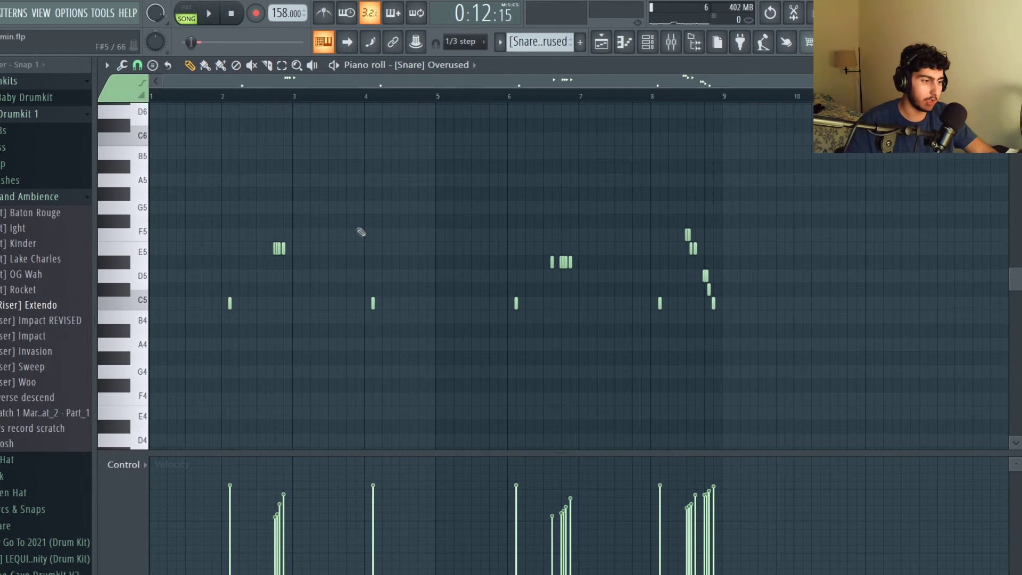
Step: Check the piano roll's snap options, examine the descending [Snare] Overused roll at the end of bar 8 and play the pattern
left_click(137, 66)
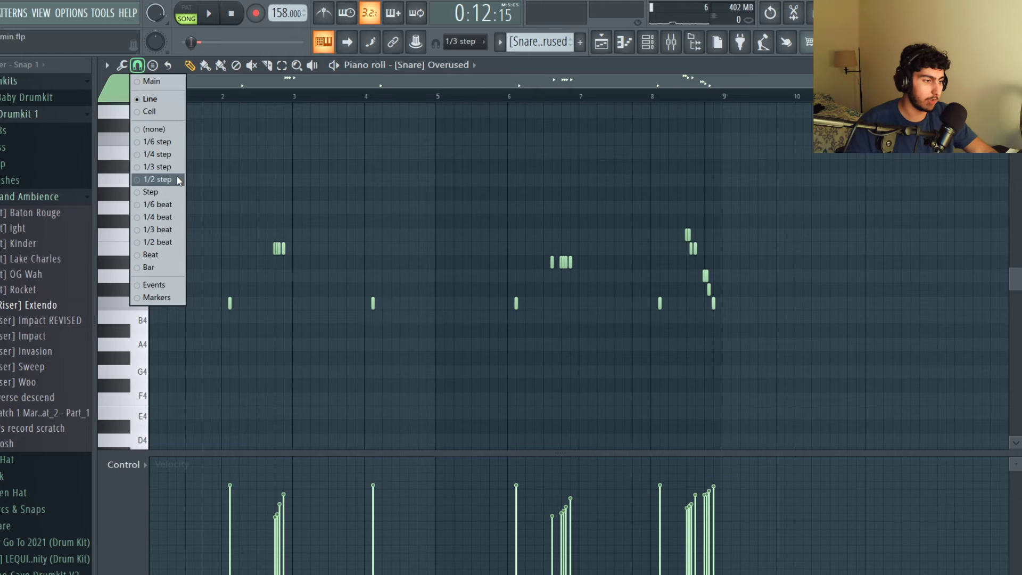
left_click(708, 258)
scroll(709, 257, "up", 5, "ctrl")
left_click_drag(594, 216, 743, 319, "ctrl")
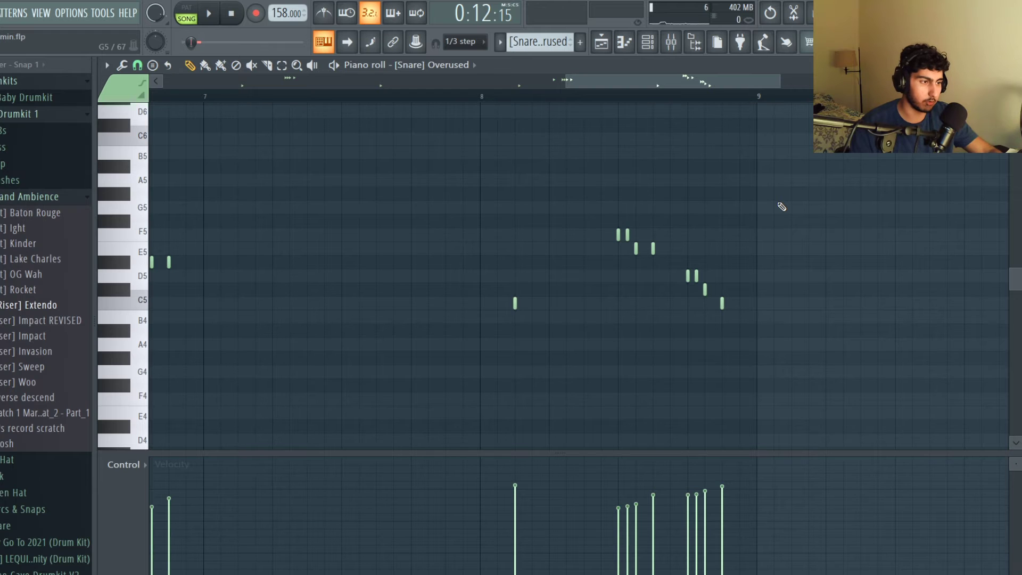
key("space")
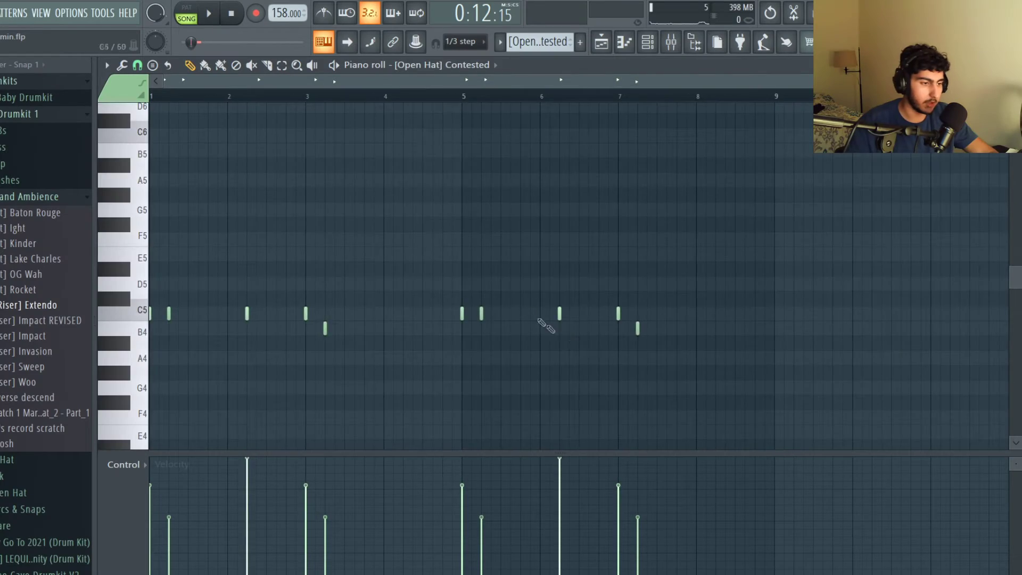
Step: Play the [Open Hat] Contested pattern, followed by the [Open Hat] Solid pattern
scroll(479, 192, "down", 1)
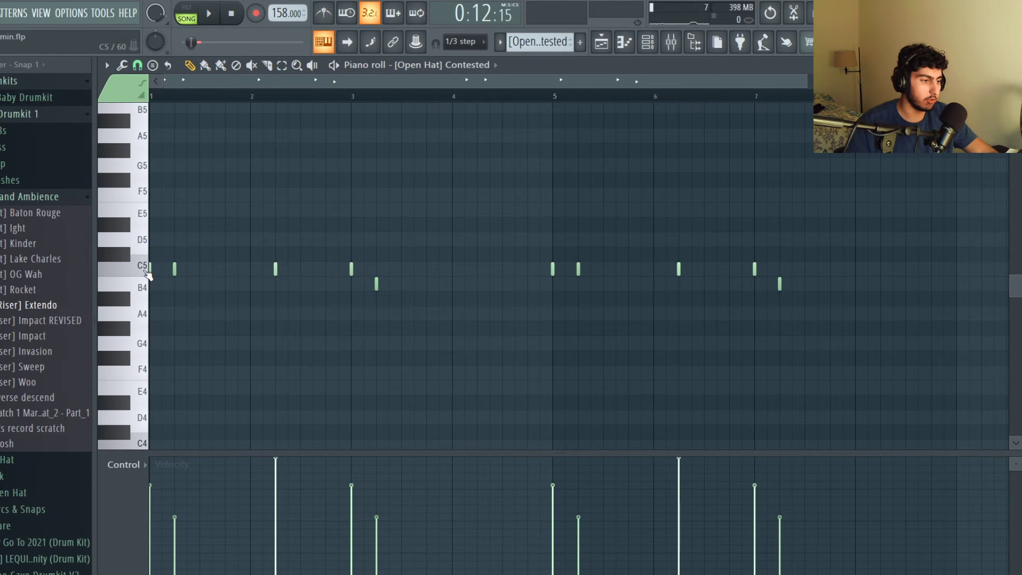
key("space")
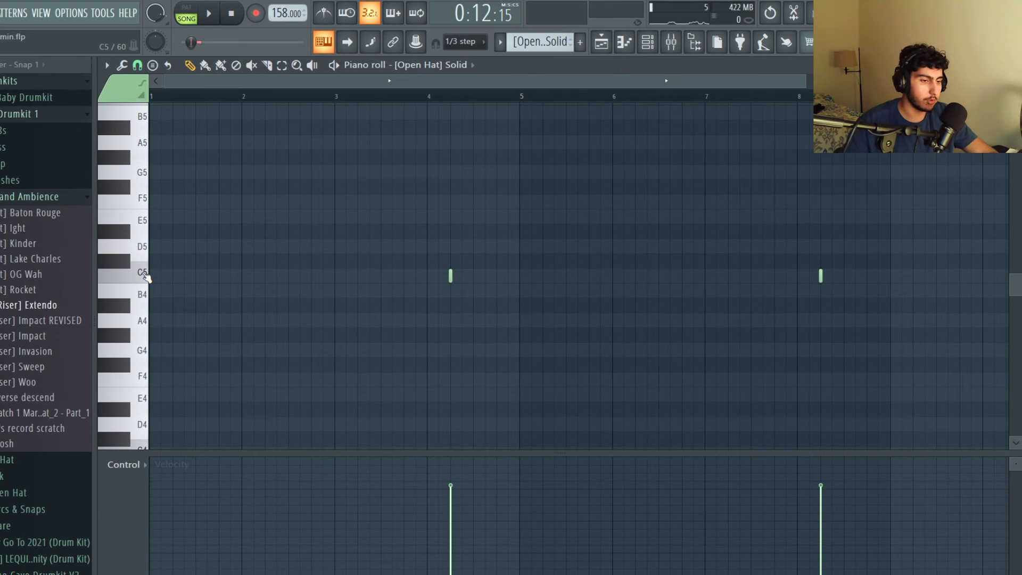
key("space")
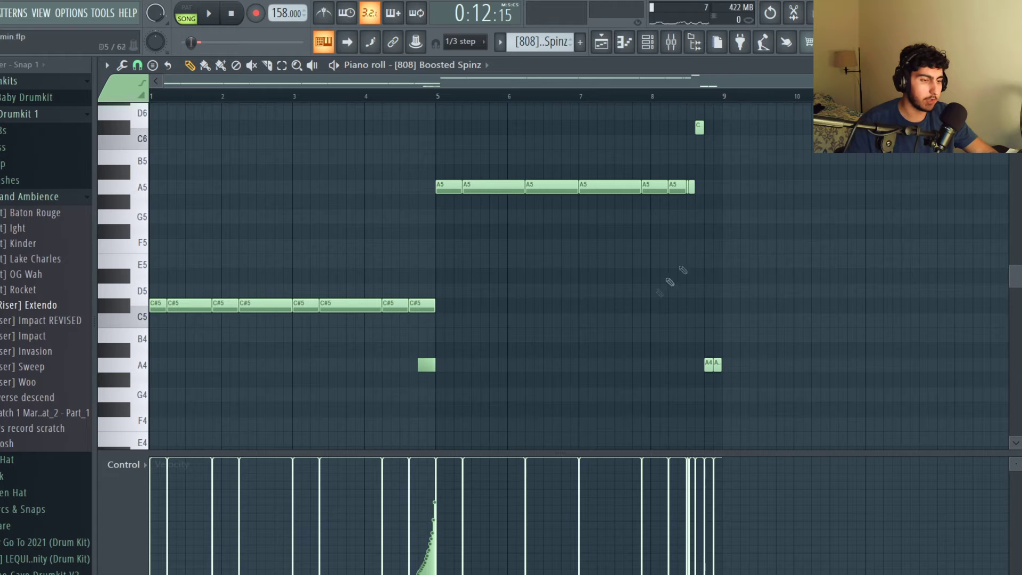
Step: In the [808] Boosted Spinz pattern, select the C#5 and A5 runs, then the A5 and C#6 notes ending bar 8, and deselect them
key("ctrl+a")
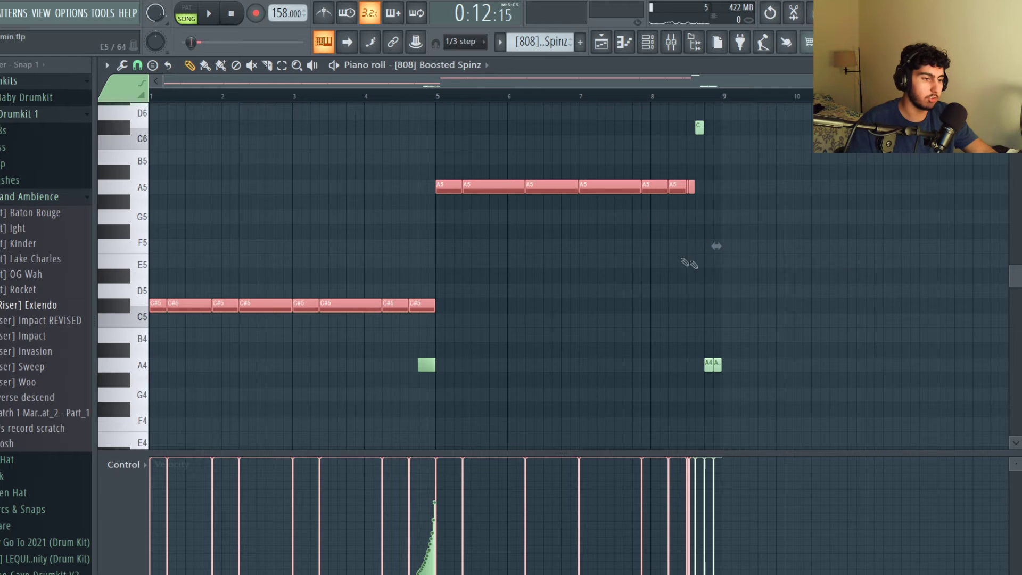
left_click_drag(731, 292, 571, 146)
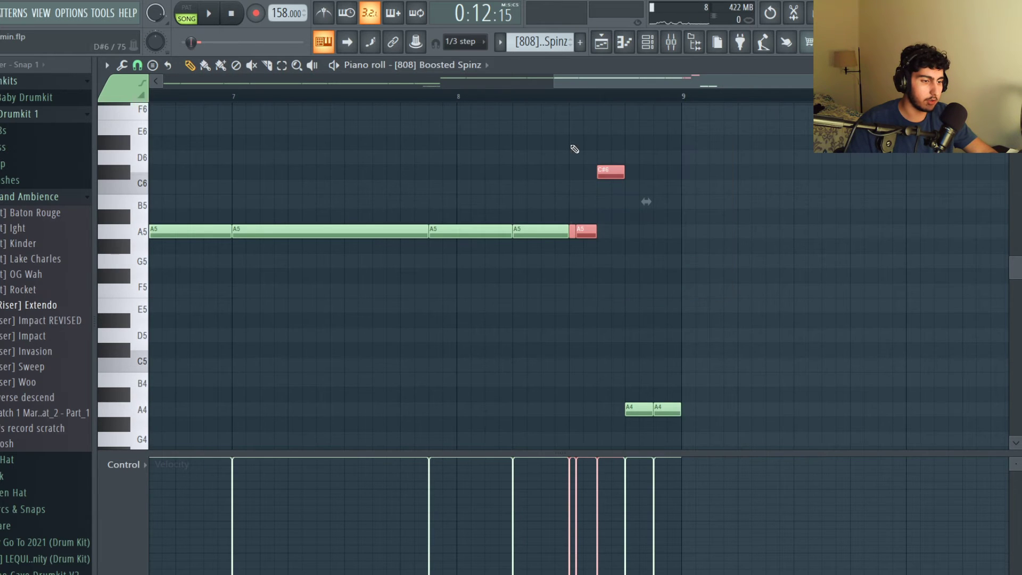
left_click(136, 65)
right_click(383, 171)
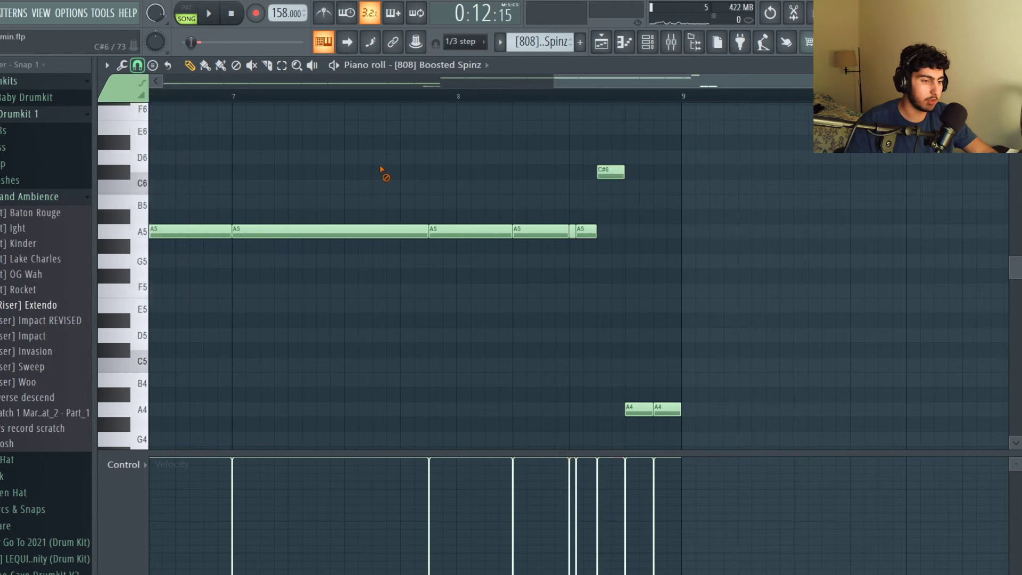
Step: Examine the rapid A4 roll and its rising velocities at the end of bar 4 of the 808 pattern, and play the pattern
scroll(383, 174, "down", 5)
scroll(378, 276, "down", 3)
scroll(378, 276, "up", 6)
left_click(137, 65)
left_click(783, 302)
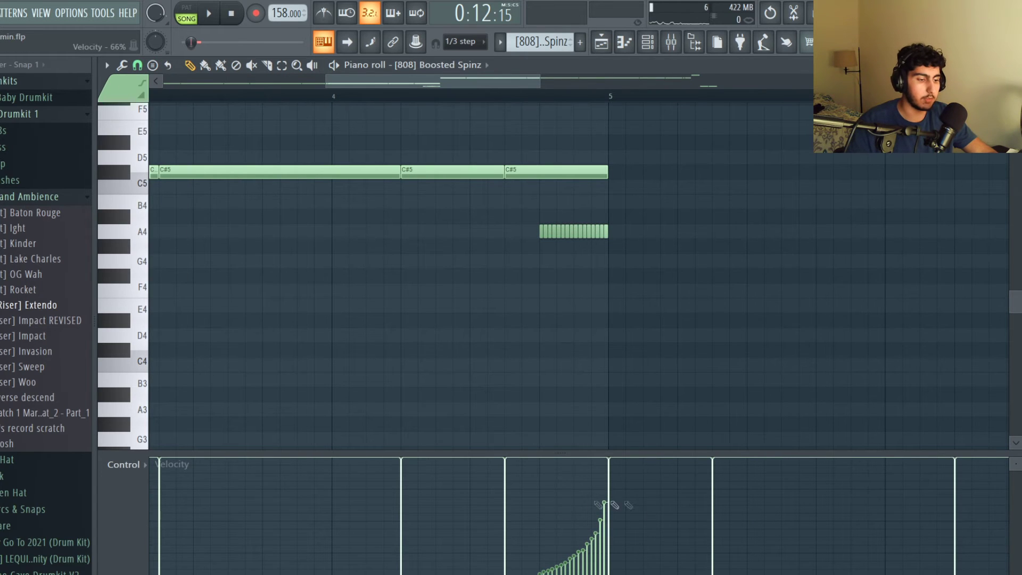
scroll(602, 301, "down", 4)
scroll(544, 300, "up", 3)
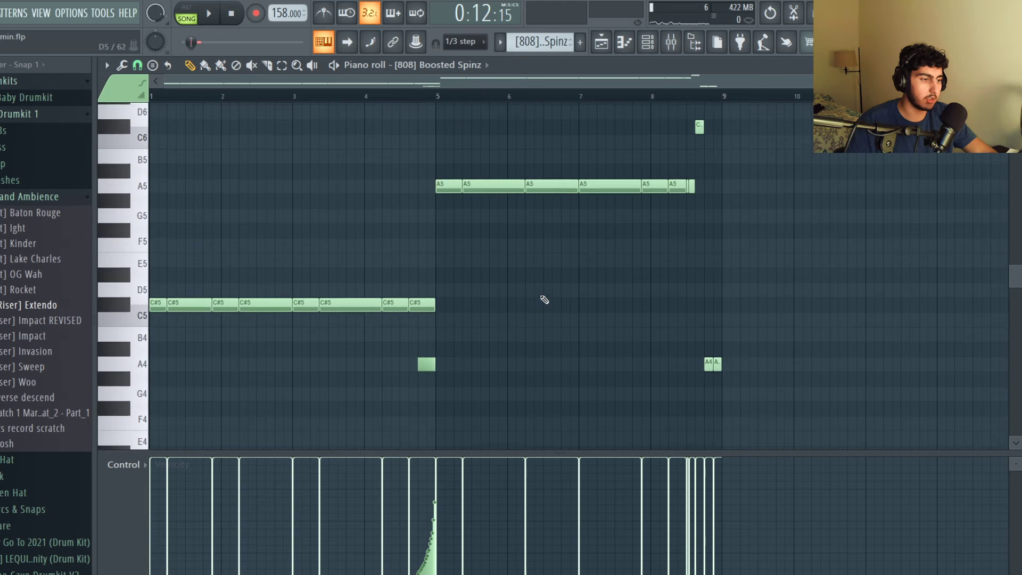
key("space")
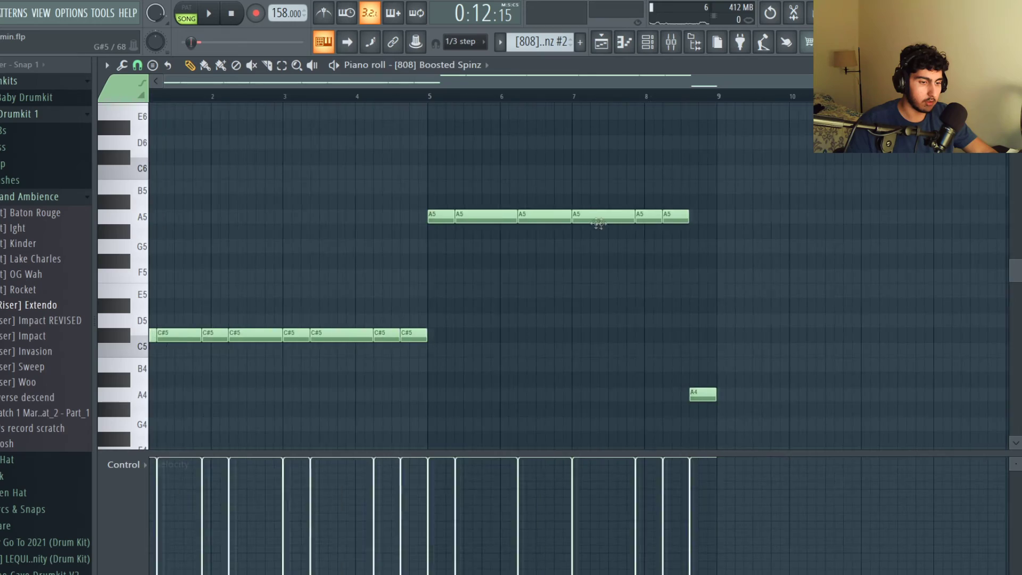
Step: Review the second [808] Boosted Spinz pattern, select its closing A5 and A4 notes in bar 8 and clear the selection
scroll(561, 240, "down", 3)
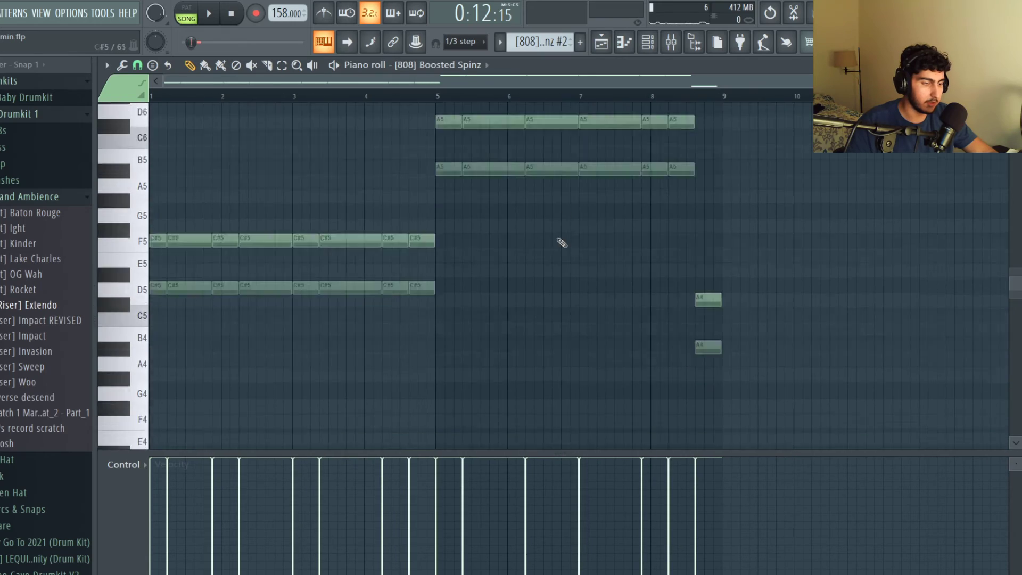
scroll(549, 238, "up", 1)
scroll(552, 240, "up", 1)
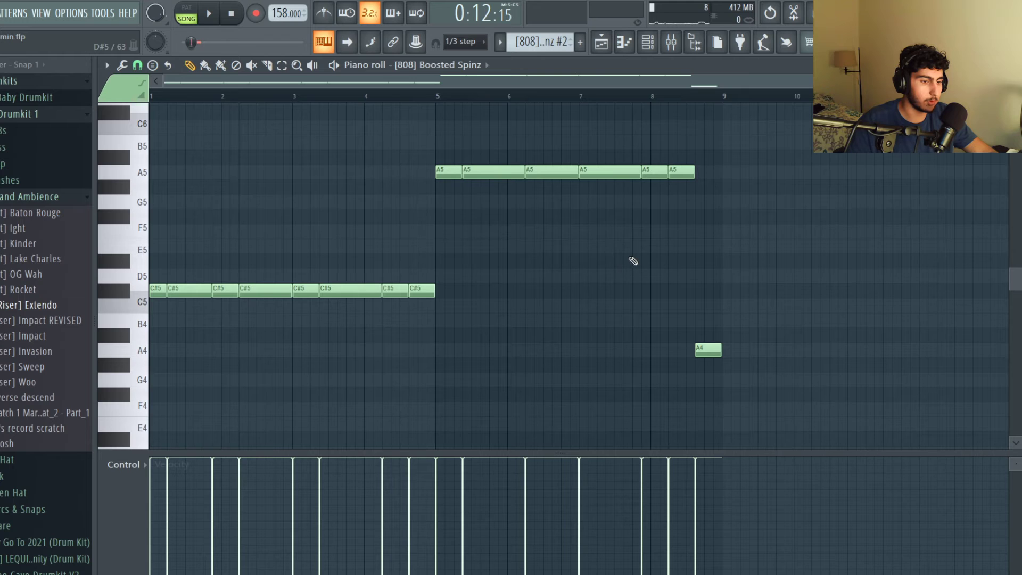
left_click_drag(739, 372, 664, 165)
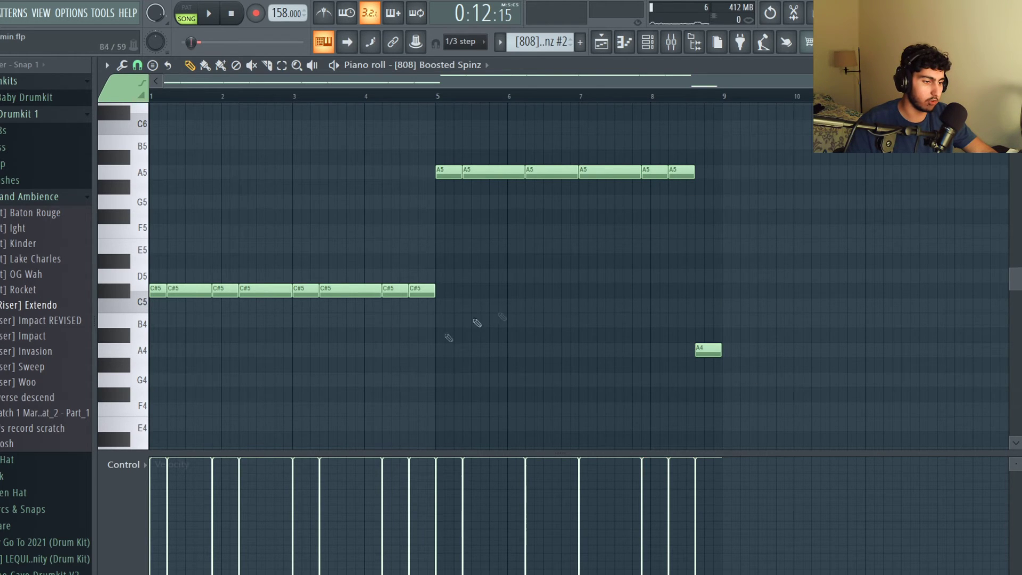
Step: Switch to the [Kick] Sticky pattern and play it
key("KP_Add")
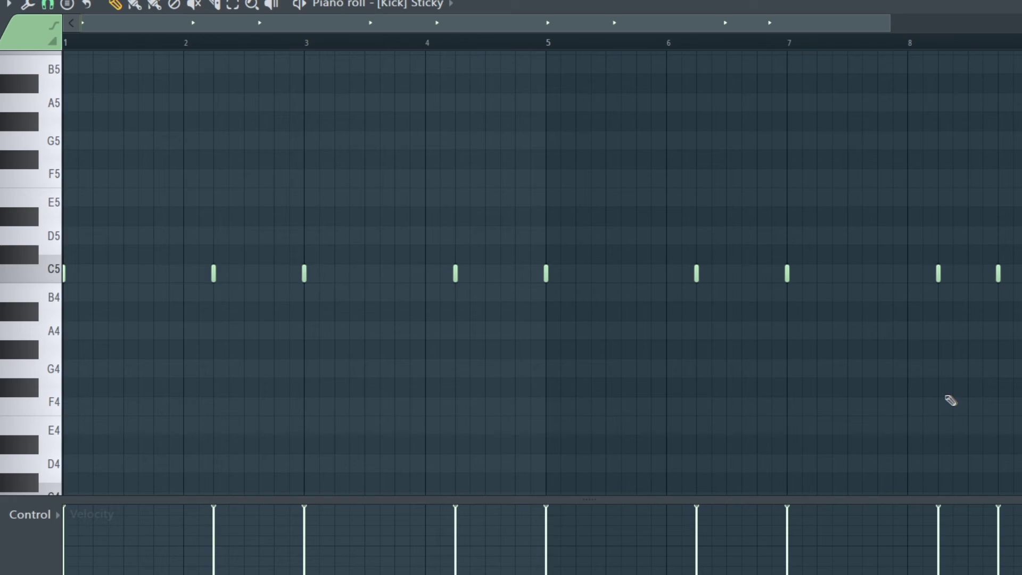
key("space")
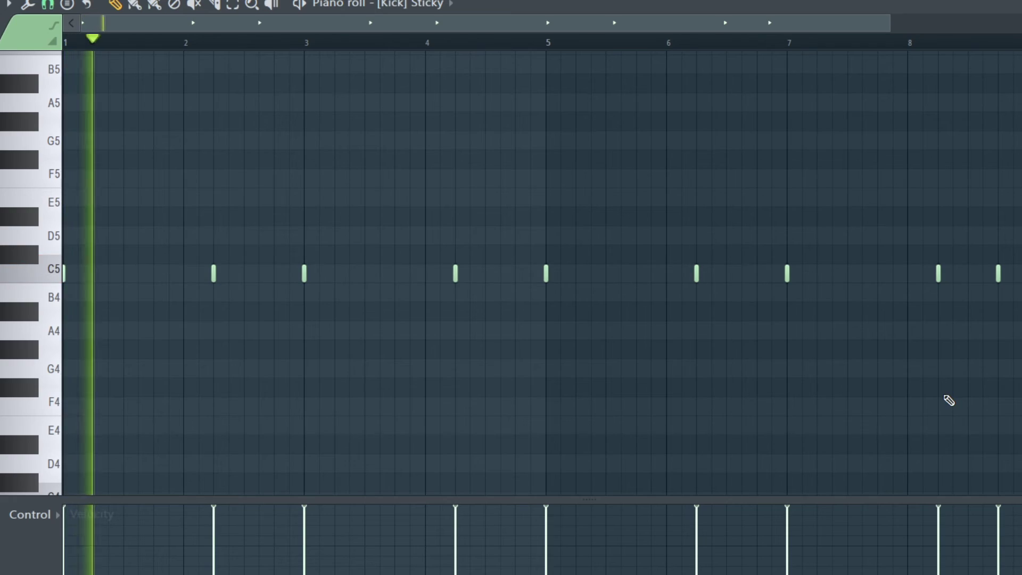